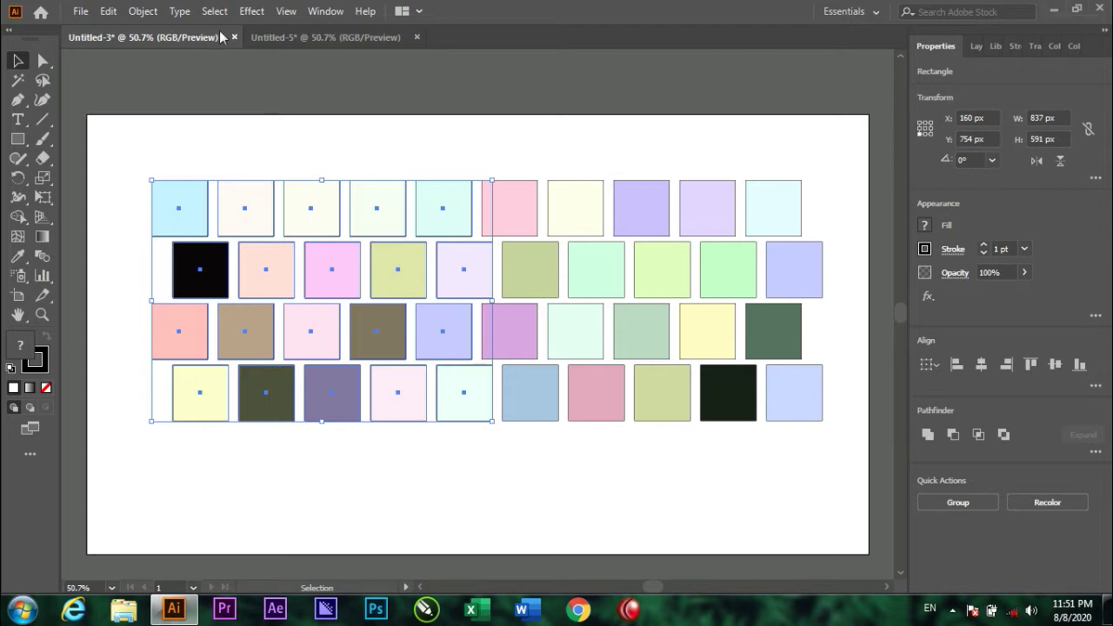
# Step: Open the Edit menu to reach the editing commands
pyautogui.click(107, 11)
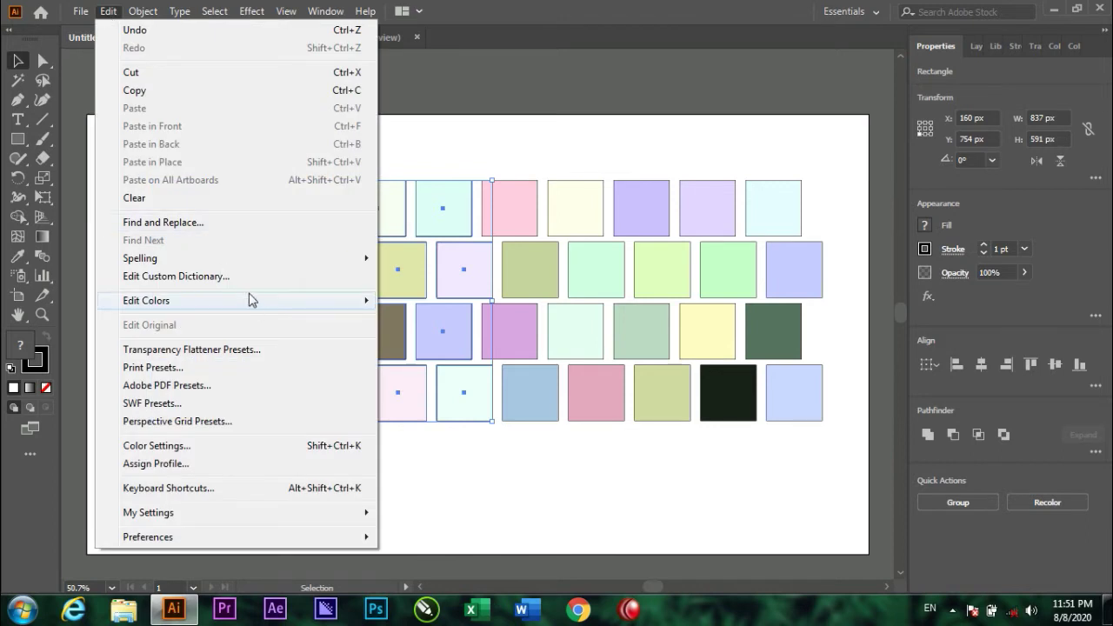
pyautogui.moveTo(146, 300)
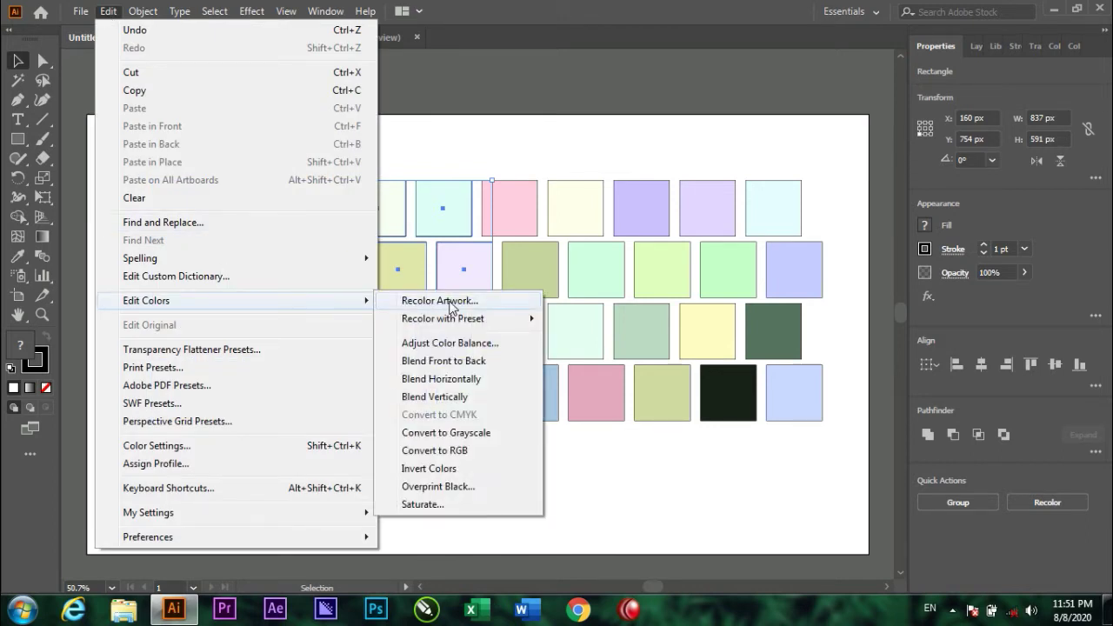
# Step: Deselect the grid, then marquee-select only the left four columns of squares
pyautogui.click(687, 444)
pyautogui.click(708, 438)
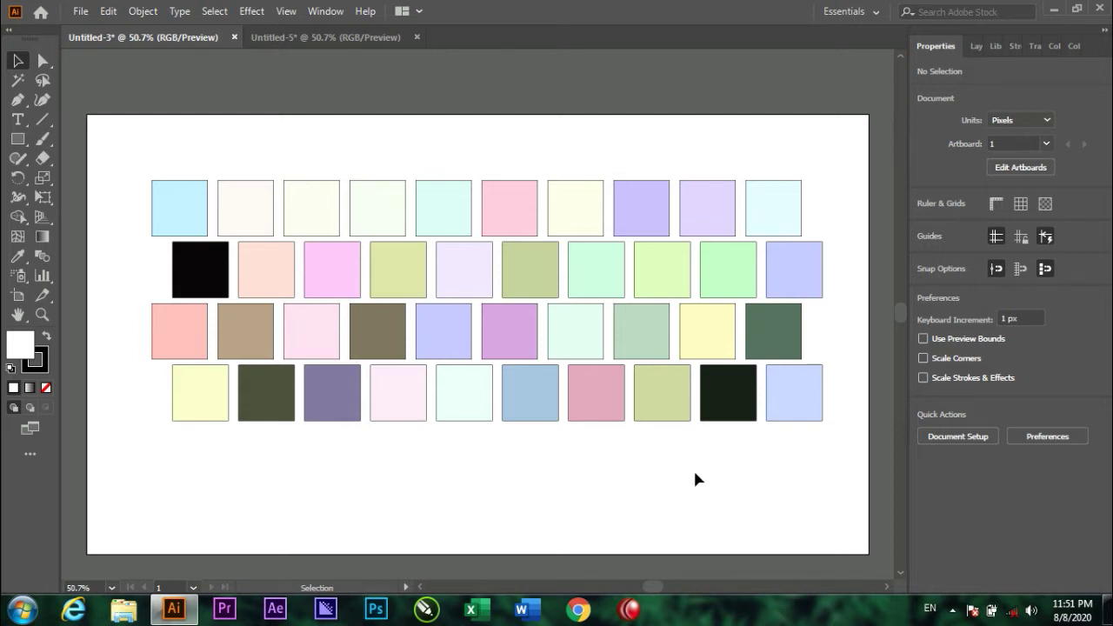
pyautogui.moveTo(396, 438); pyautogui.dragTo(182, 147)
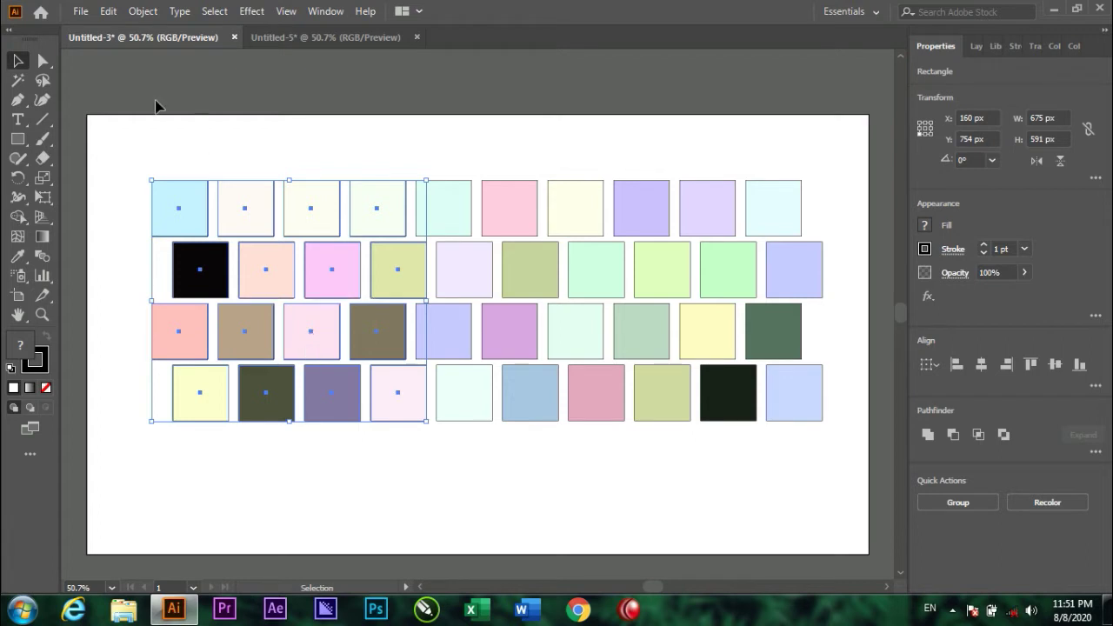
pyautogui.click(108, 11)
pyautogui.moveTo(146, 300)
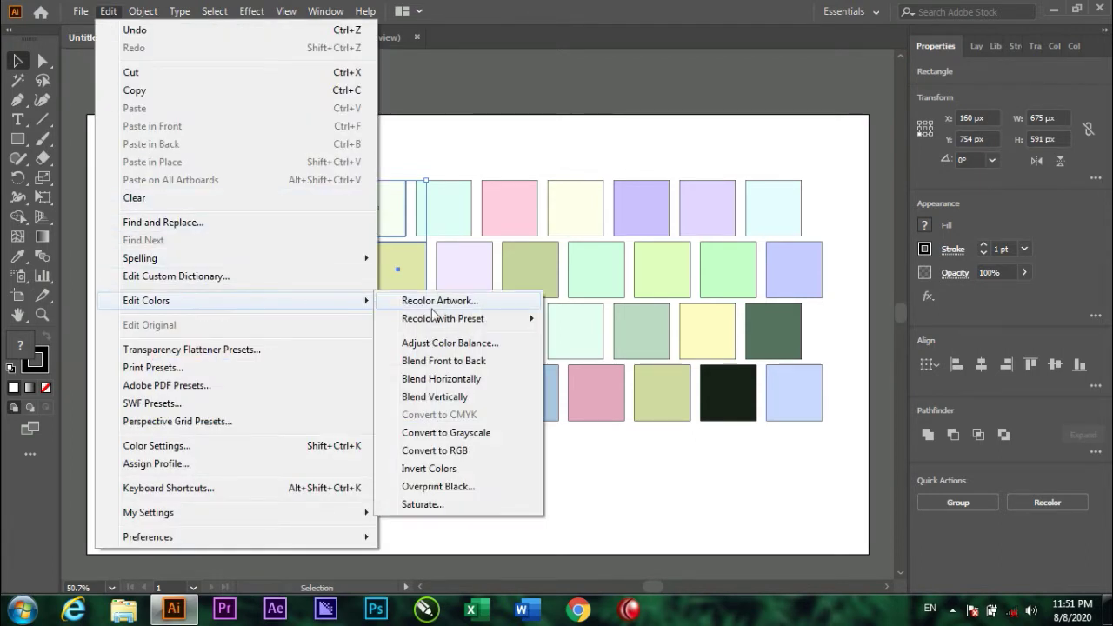
# Step: In Recolor Artwork, change the khaki colour to bright green (H 154, S 100, B 100)
pyautogui.click(456, 302)
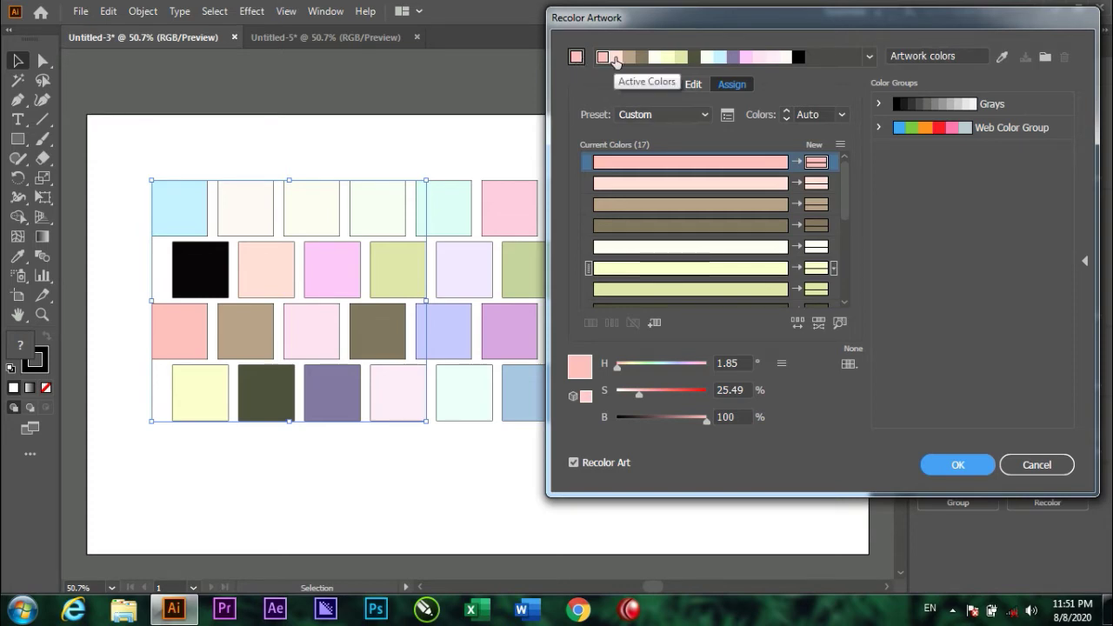
pyautogui.click(615, 59)
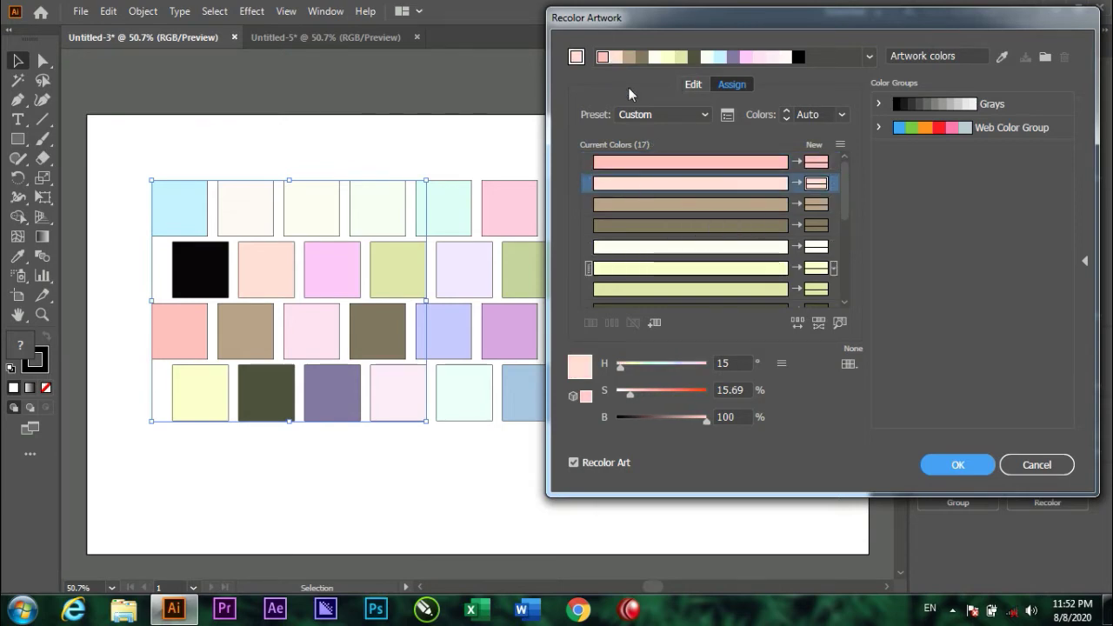
pyautogui.click(641, 57)
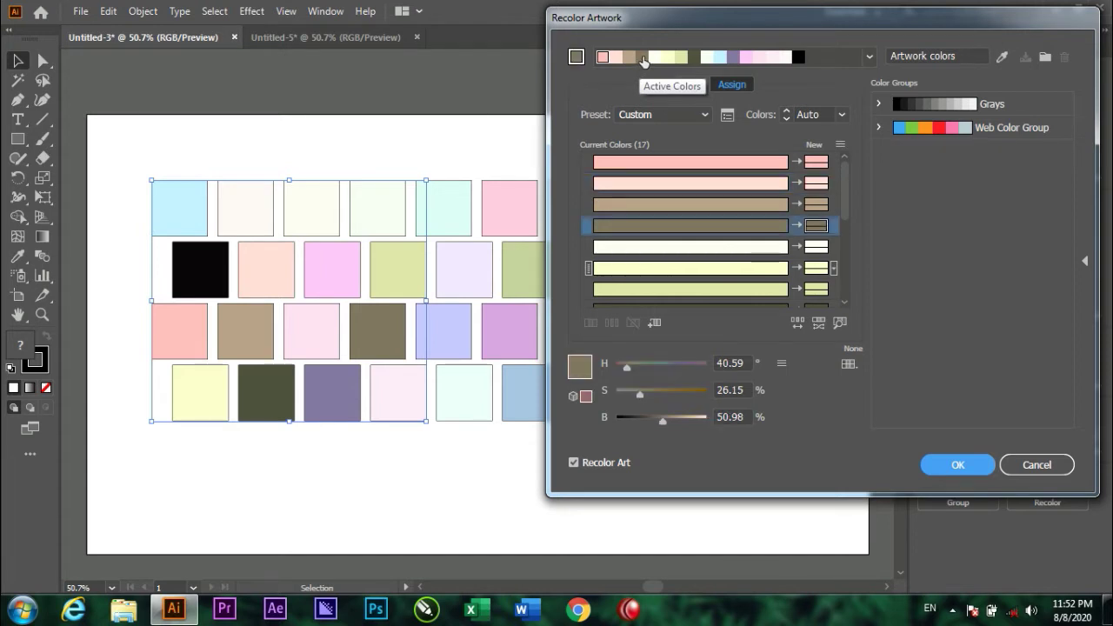
pyautogui.moveTo(626, 368); pyautogui.dragTo(712, 395)
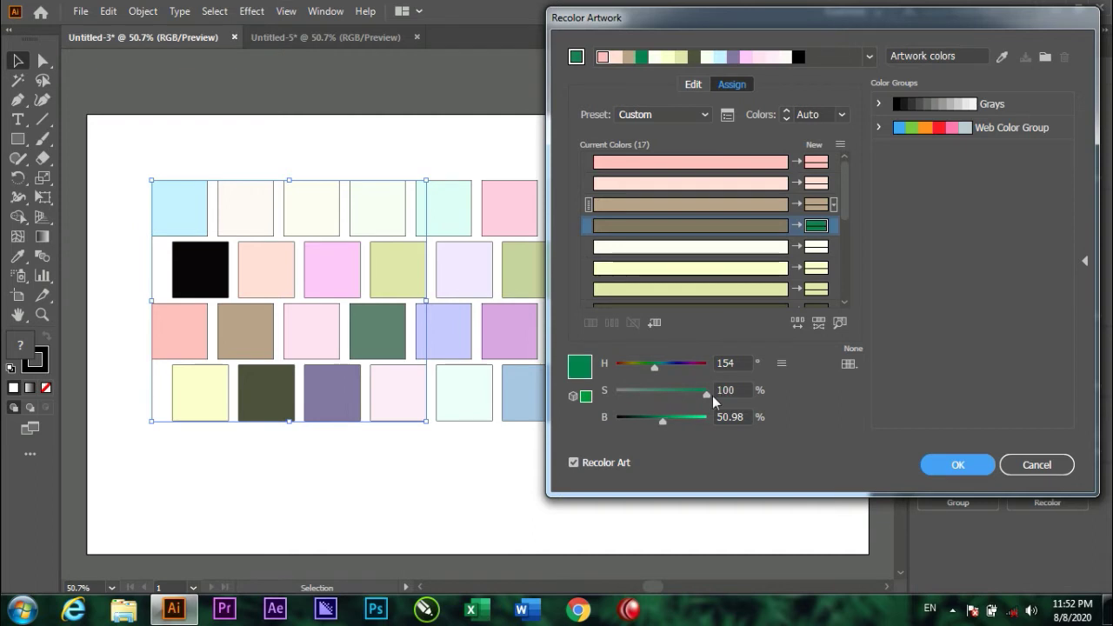
pyautogui.moveTo(663, 423); pyautogui.dragTo(708, 422)
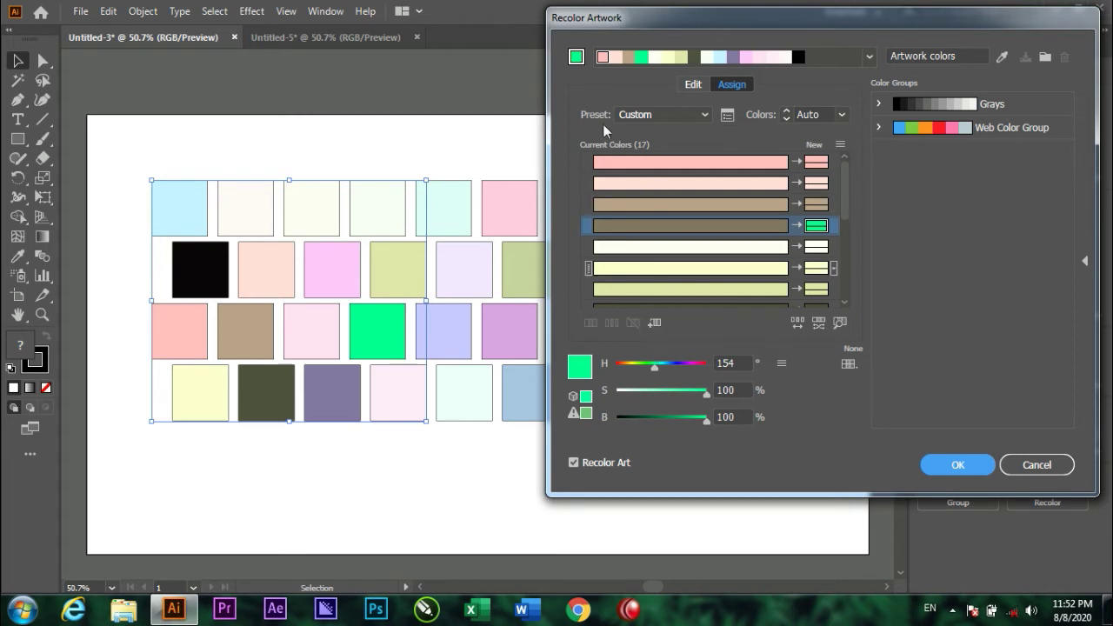
# Step: Recolor the squares with the 3 color job preset using the HKS Z Process library
pyautogui.click(674, 116)
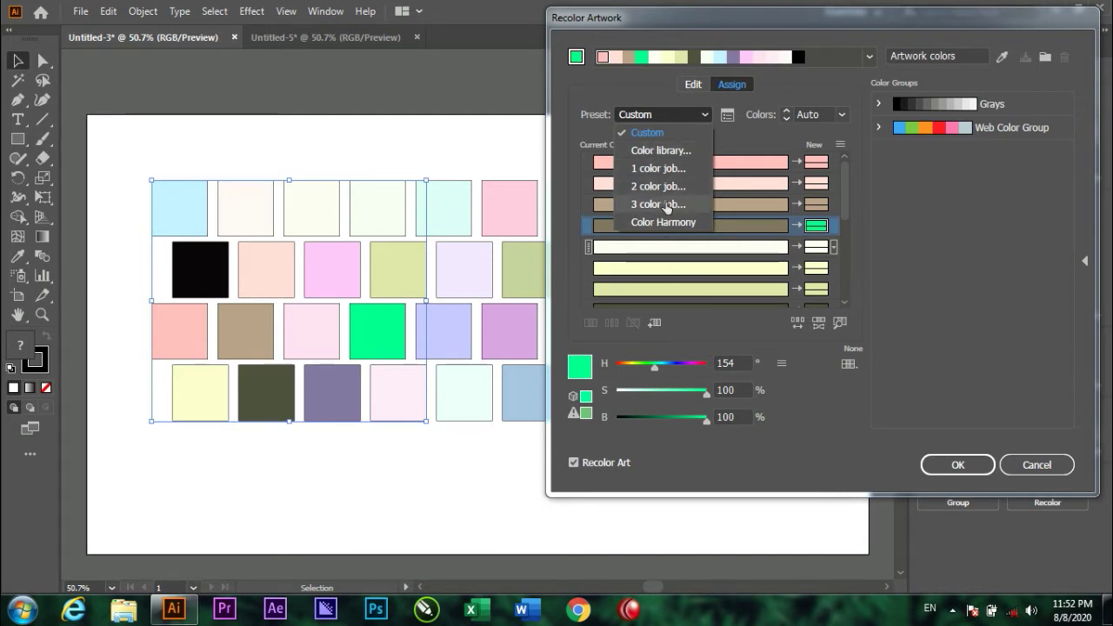
pyautogui.click(666, 205)
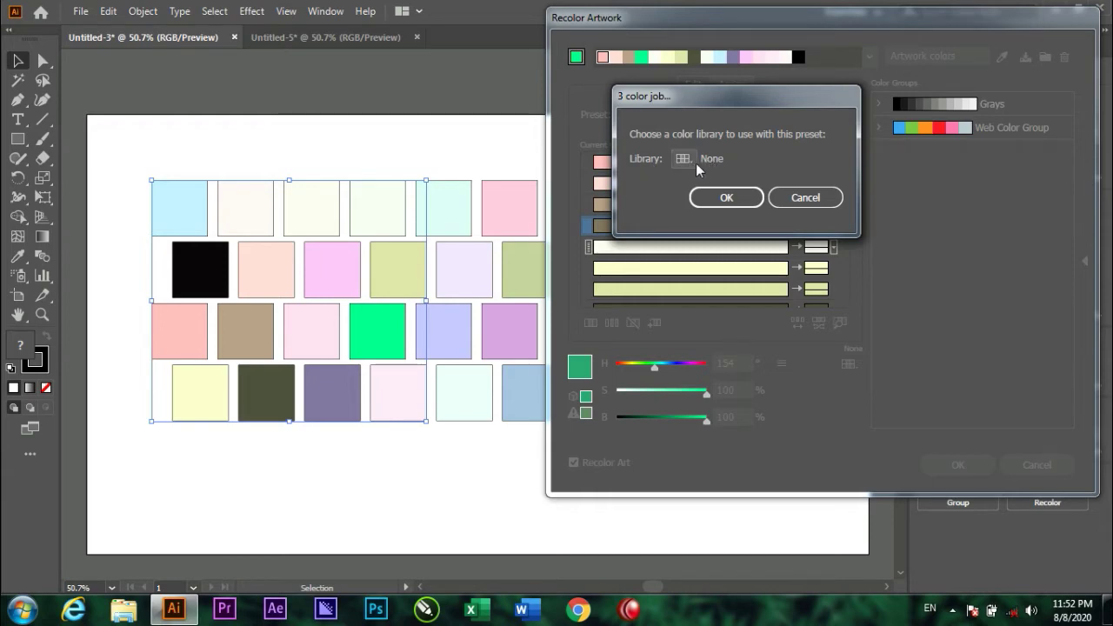
pyautogui.click(696, 162)
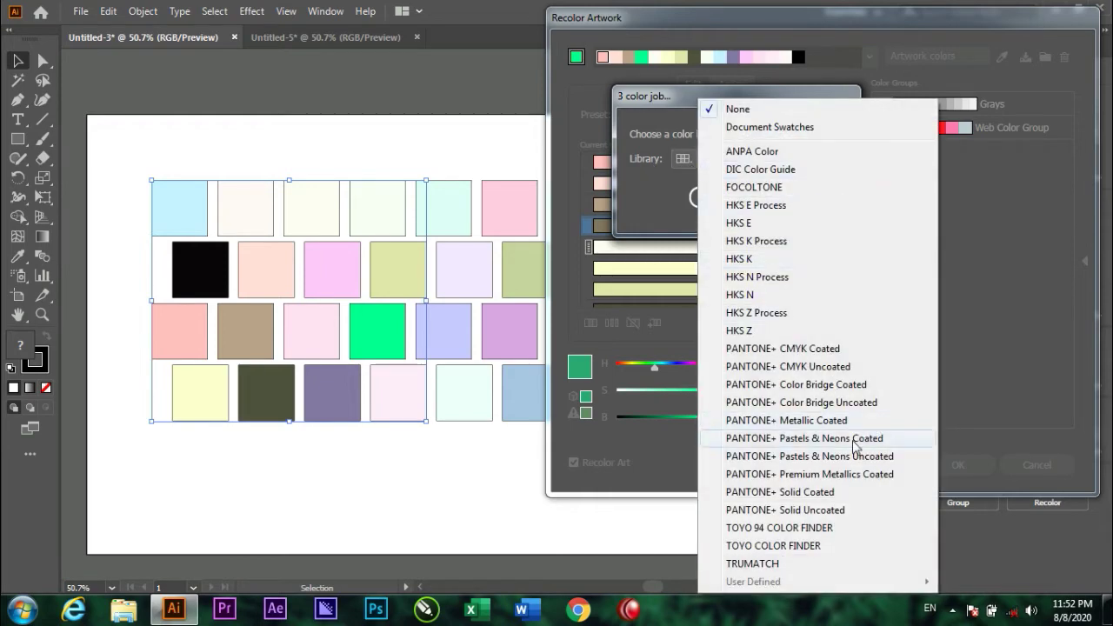
pyautogui.click(777, 315)
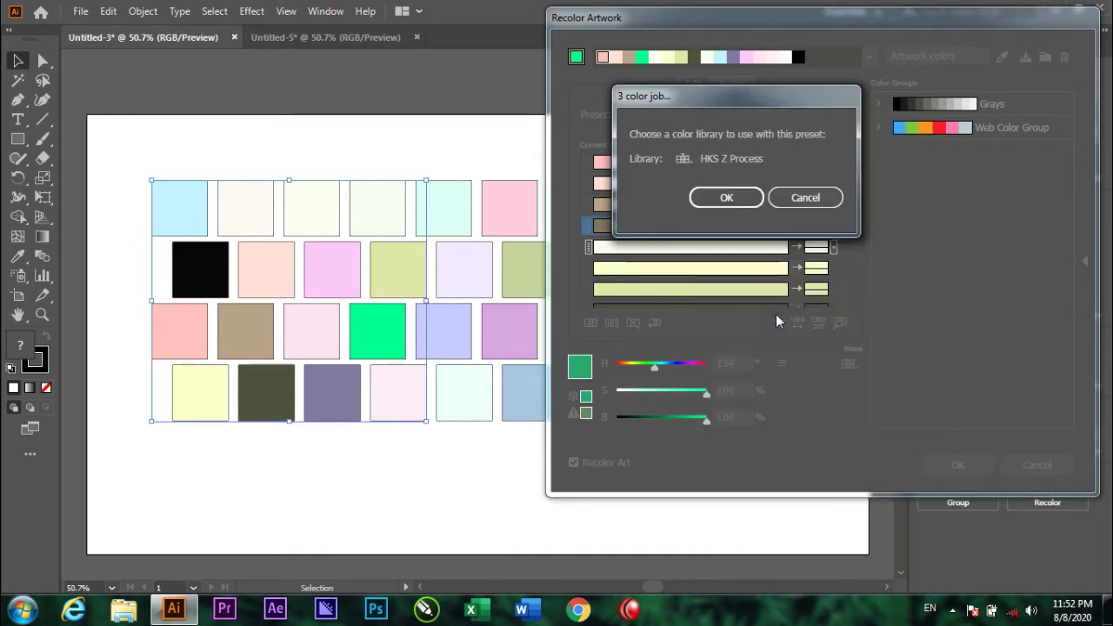
pyautogui.click(736, 201)
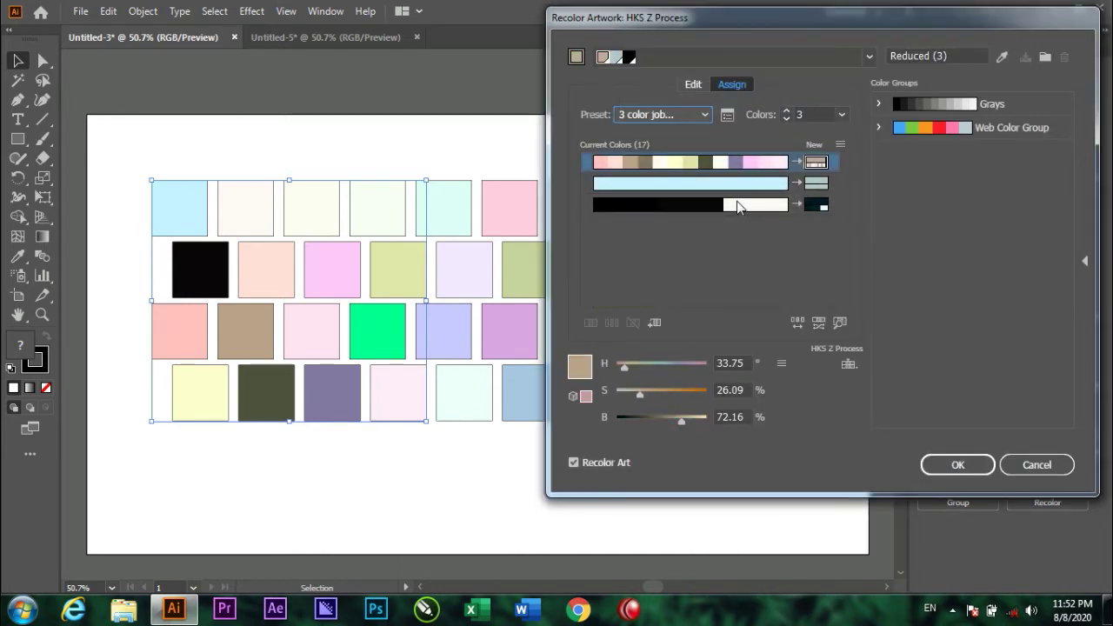
pyautogui.click(944, 465)
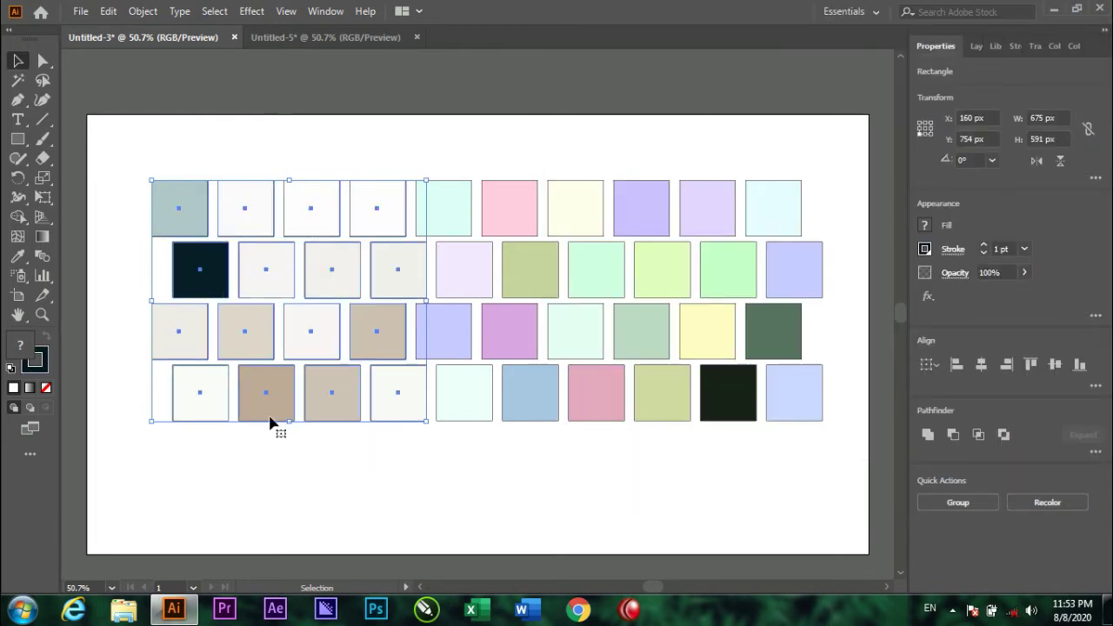
pyautogui.click(108, 12)
pyautogui.moveTo(146, 300)
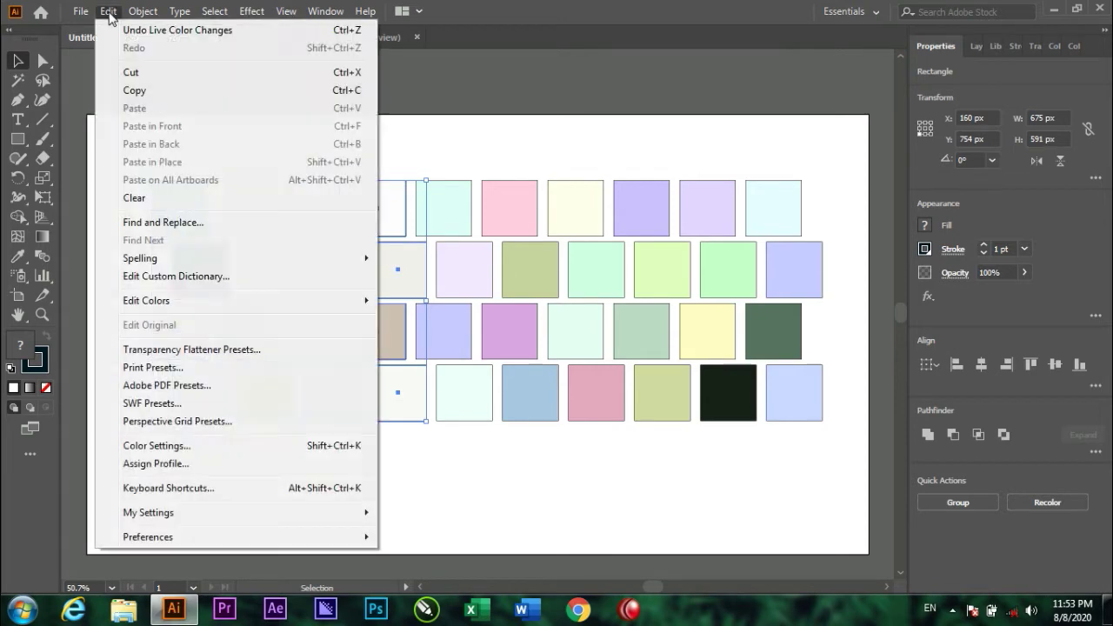
# Step: Preview a 2 color job preset with the PANTONE+ Metallic Coated library in Recolor Artwork
pyautogui.click(434, 302)
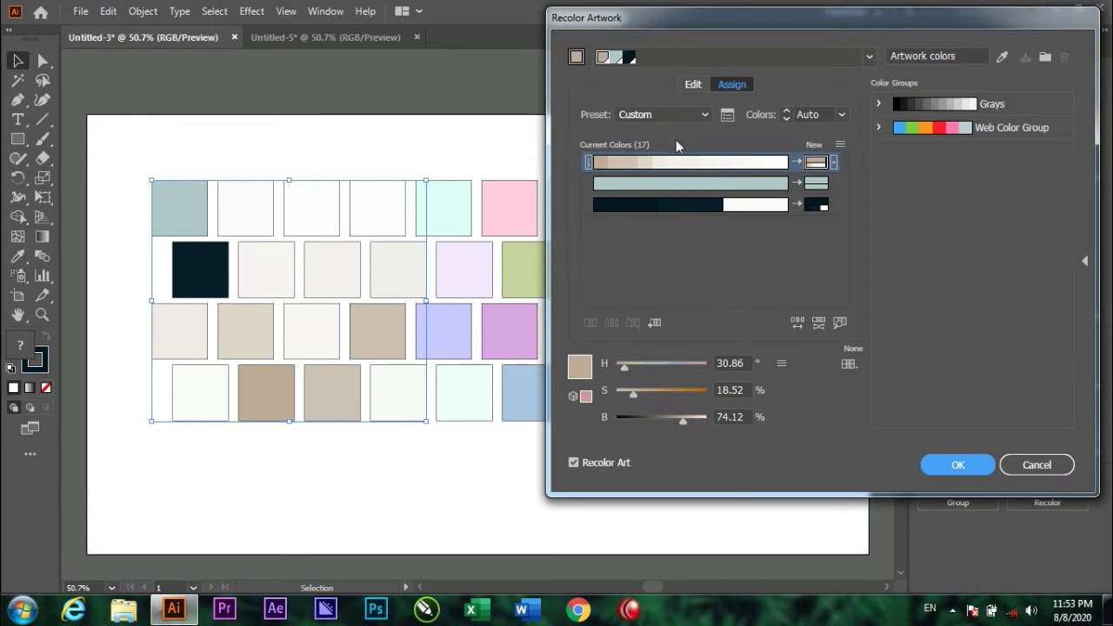
pyautogui.click(683, 112)
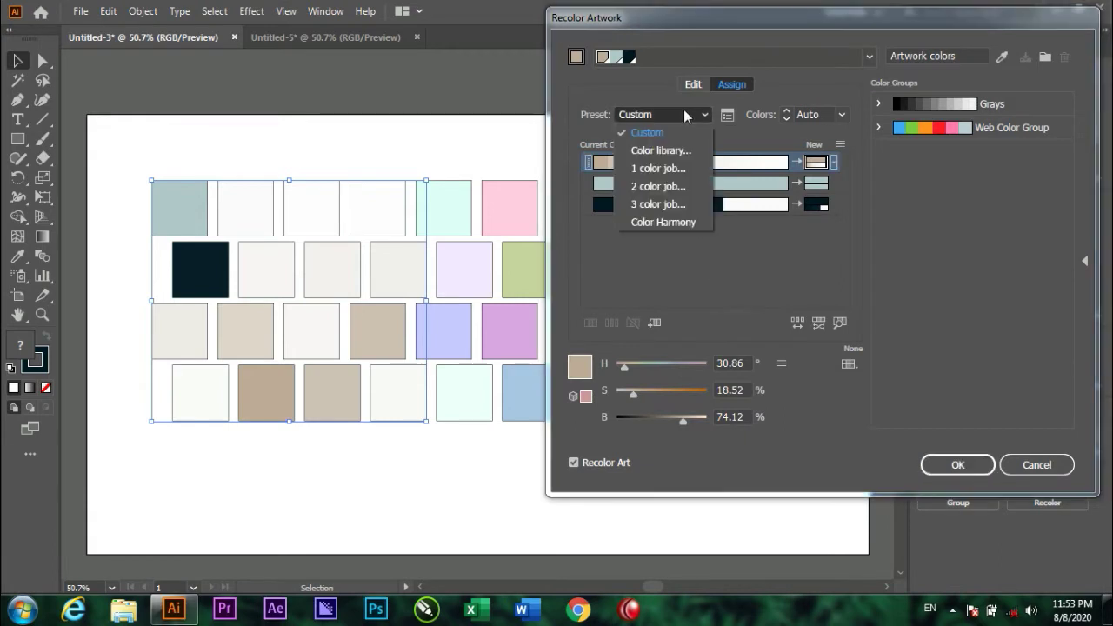
pyautogui.click(659, 186)
pyautogui.click(703, 161)
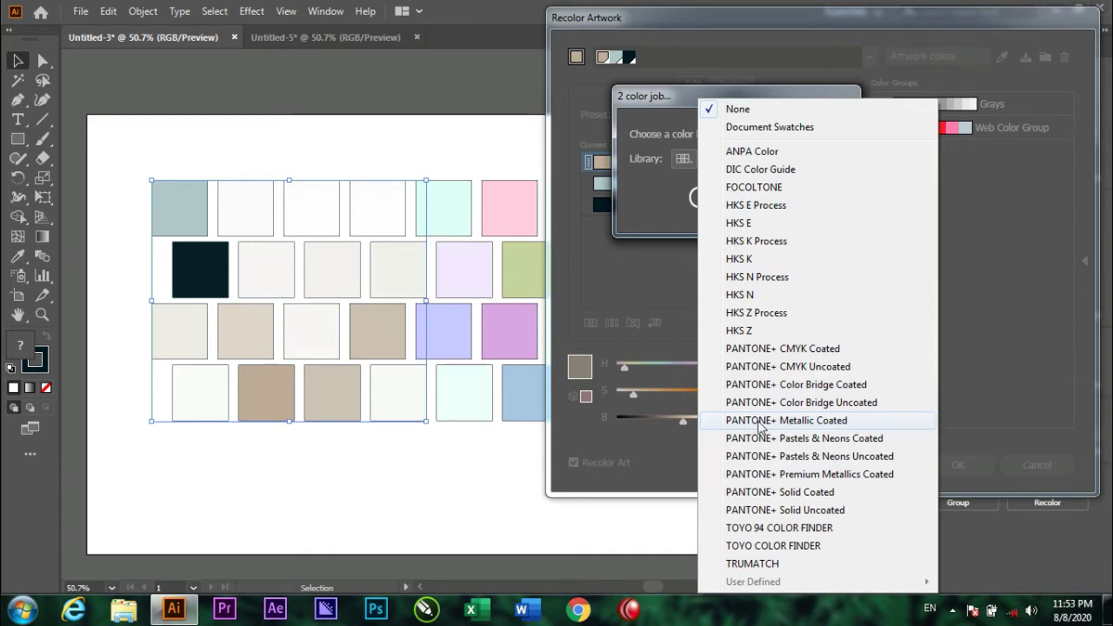
pyautogui.click(788, 424)
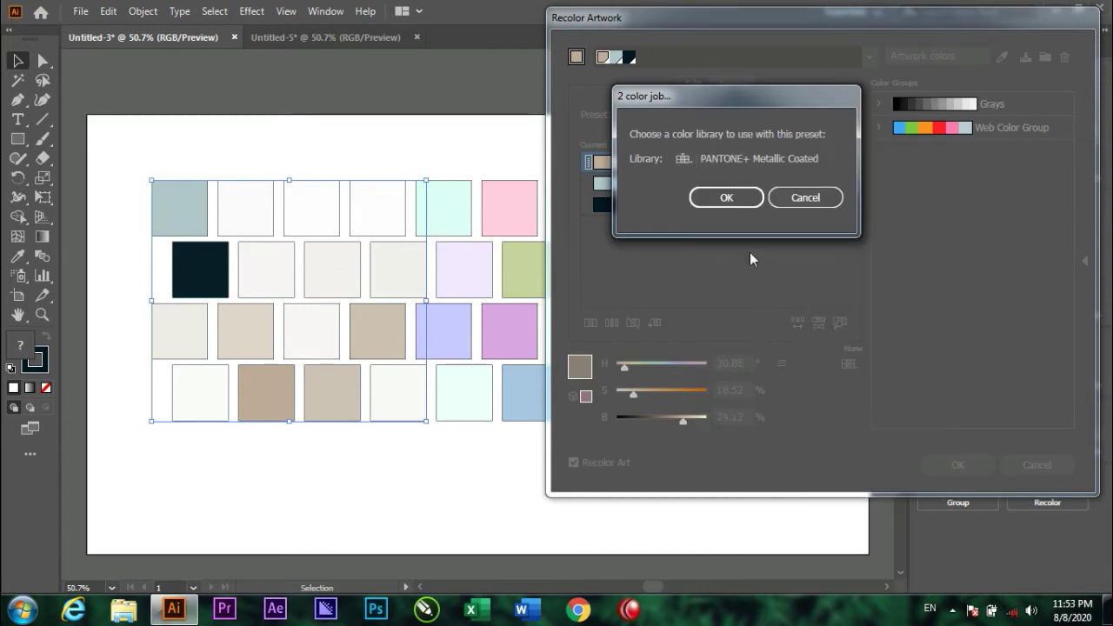
pyautogui.click(731, 202)
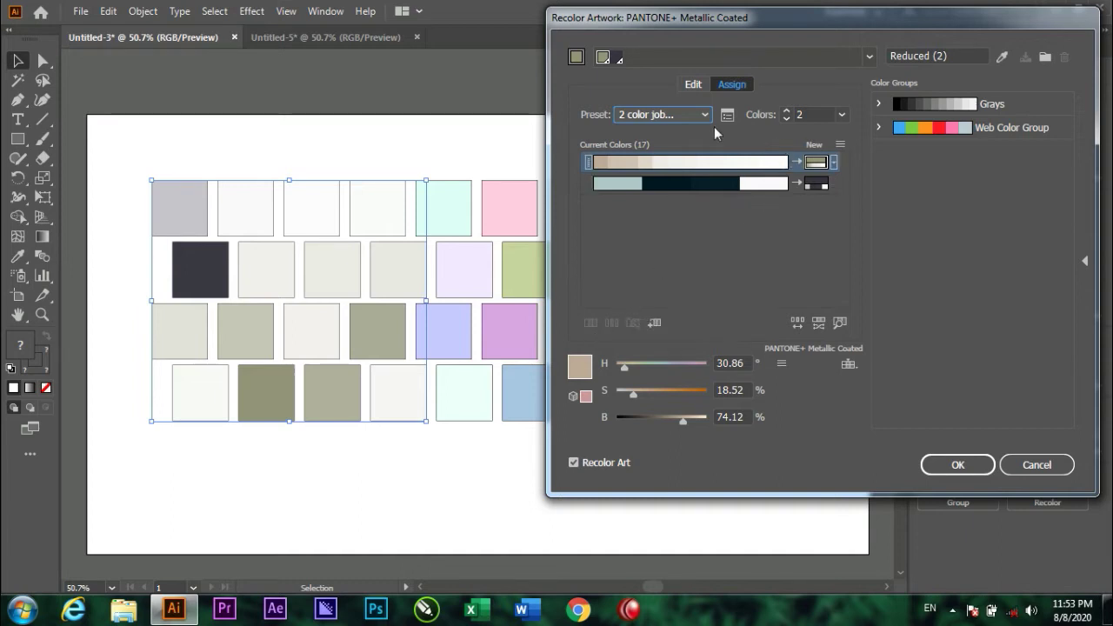
pyautogui.click(841, 114)
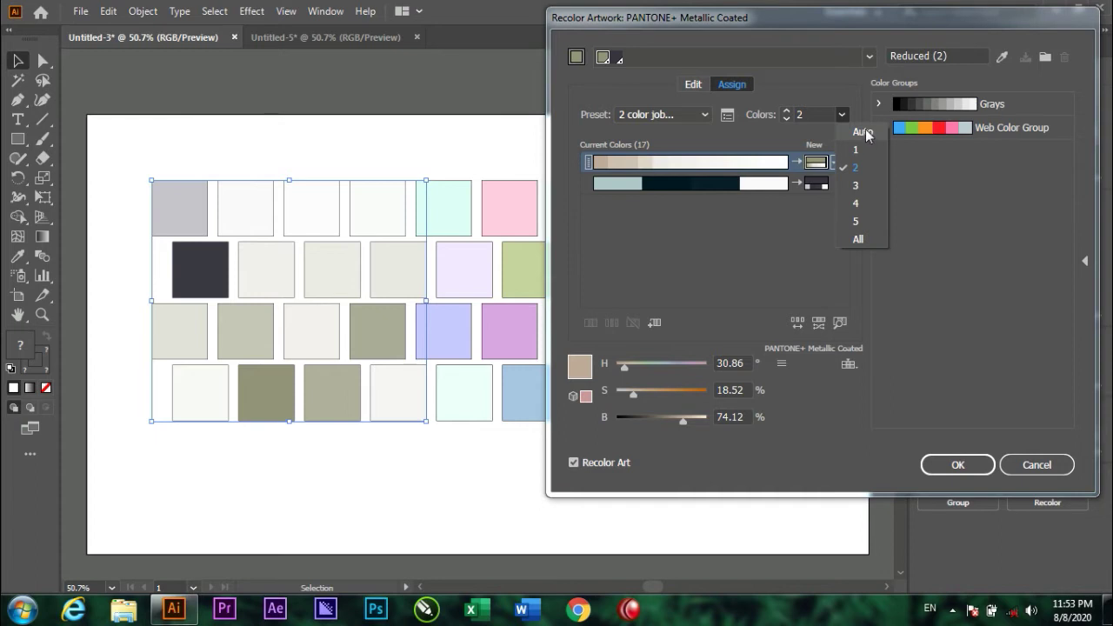
# Step: Set the colour count to Auto and add an empty third colour group row
pyautogui.click(863, 132)
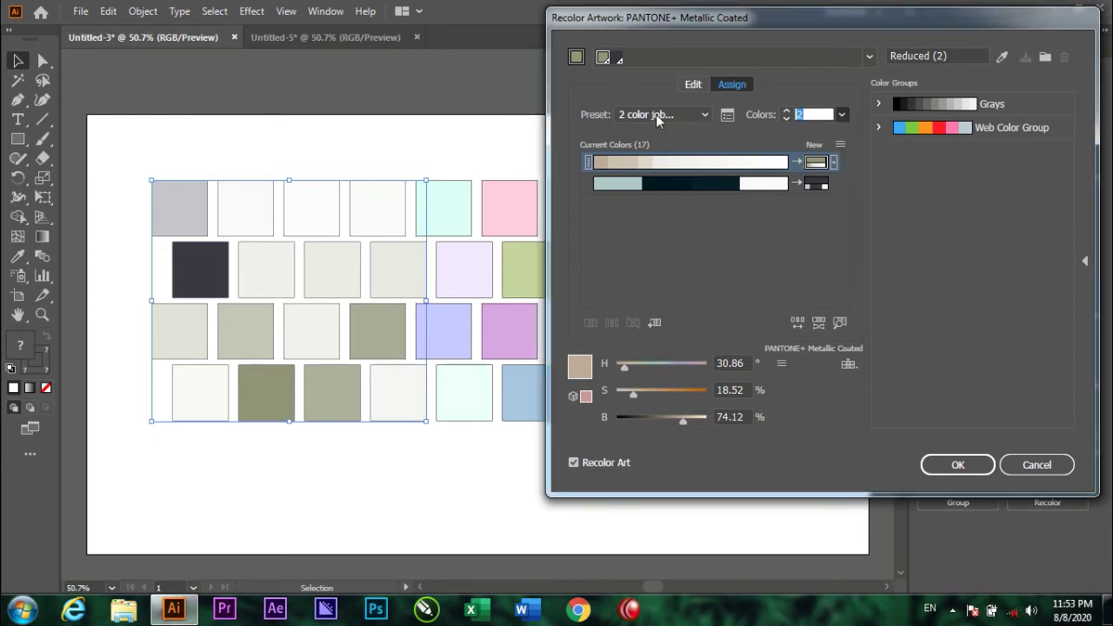
pyautogui.doubleClick(807, 114)
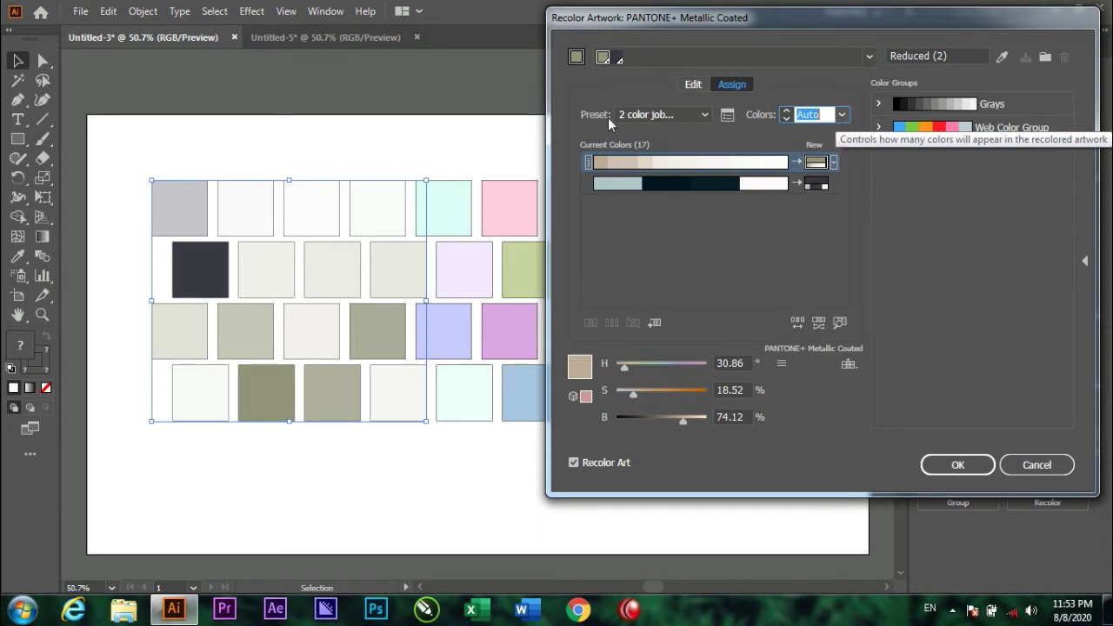
pyautogui.hotkey('alt', 'Down')
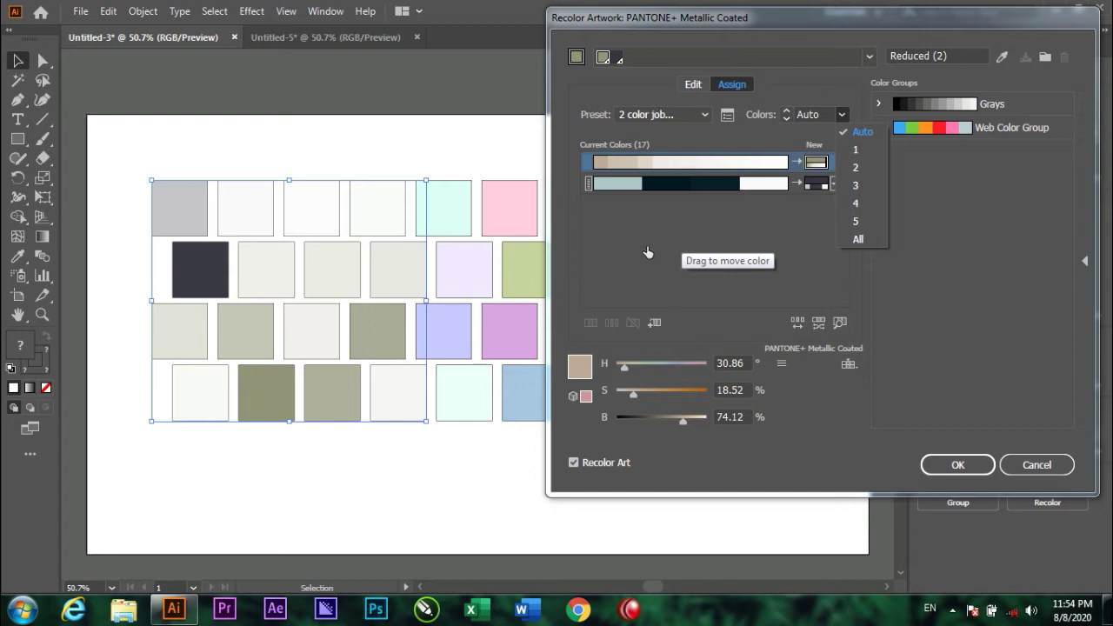
pyautogui.click(656, 323)
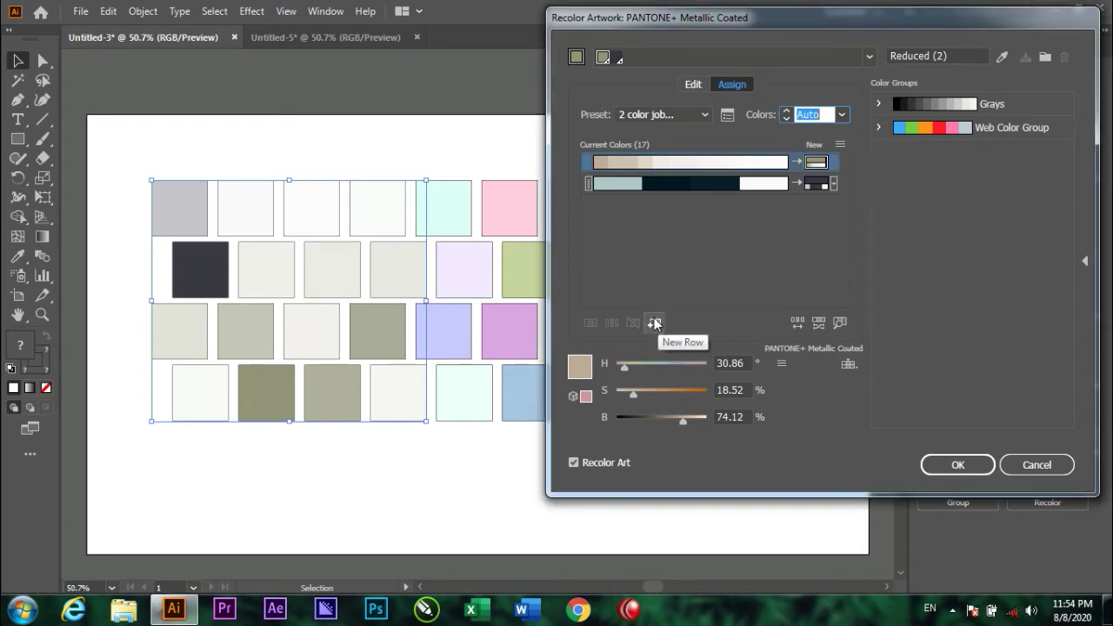
pyautogui.click(656, 323)
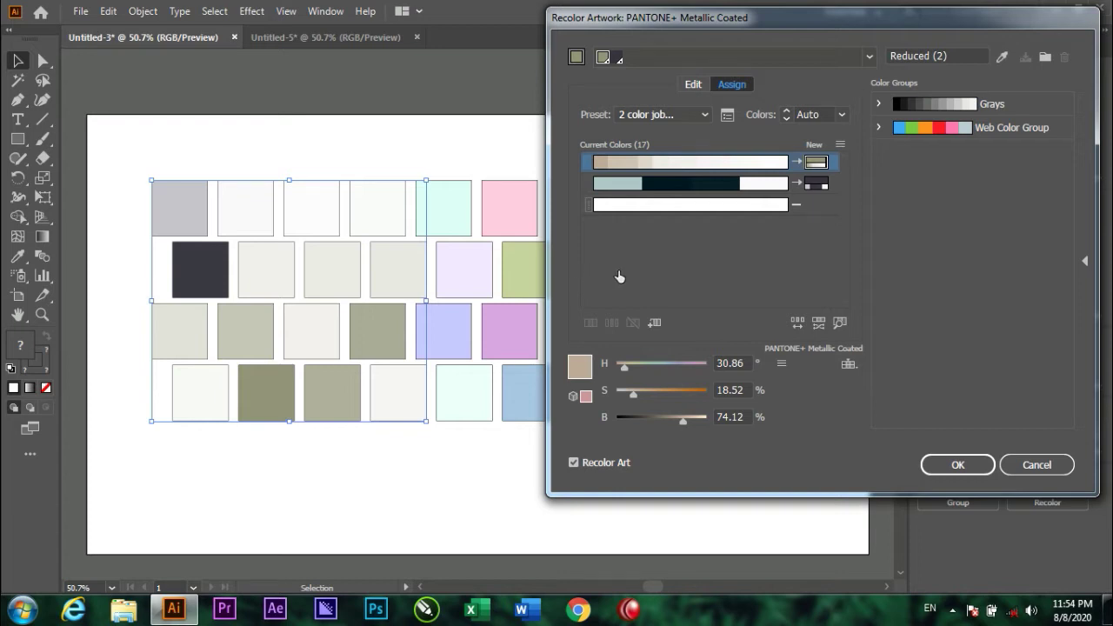
pyautogui.click(692, 87)
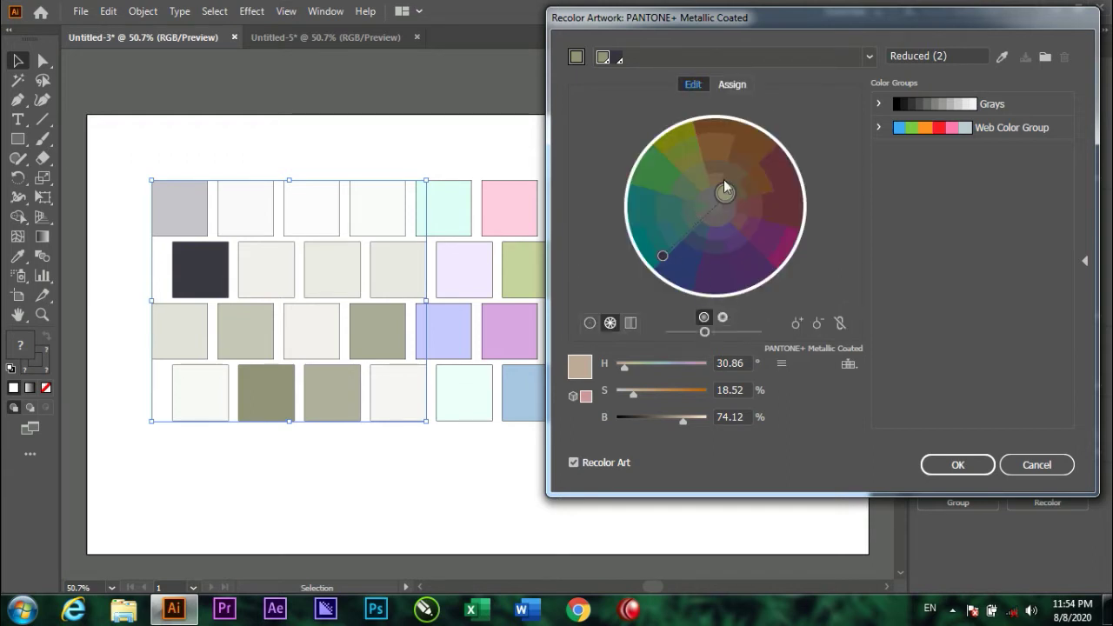
# Step: Switch to the Assign tab and back to the Edit tab's colour wheel
pyautogui.click(728, 84)
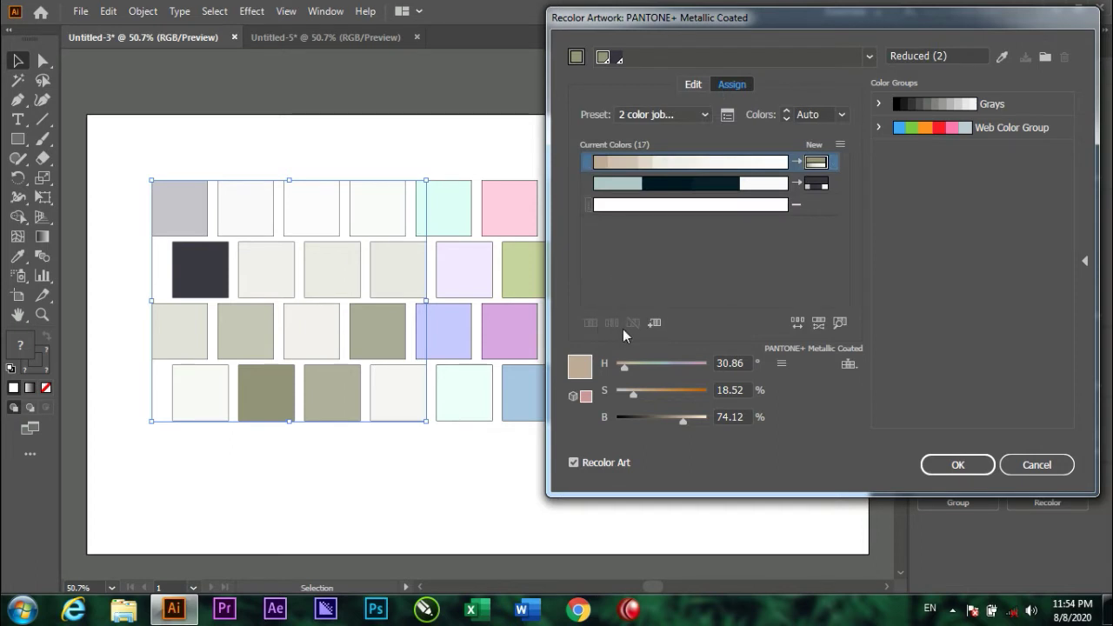
pyautogui.click(689, 84)
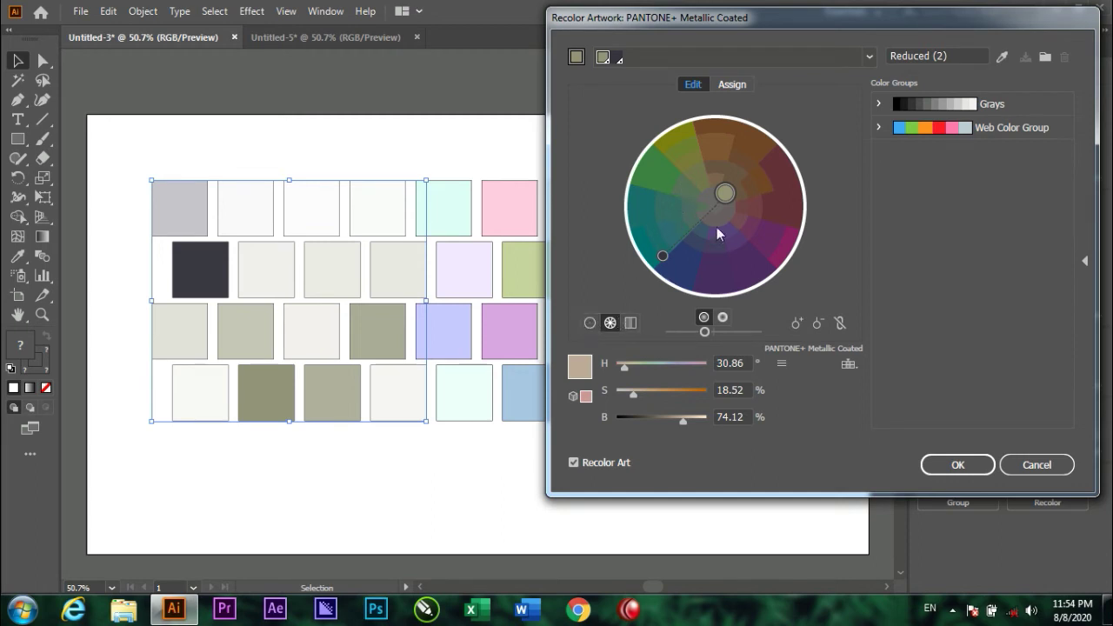
# Step: Preview yellowish tones on the smooth wheel and colour bars, then cancel the recolouring
pyautogui.click(591, 323)
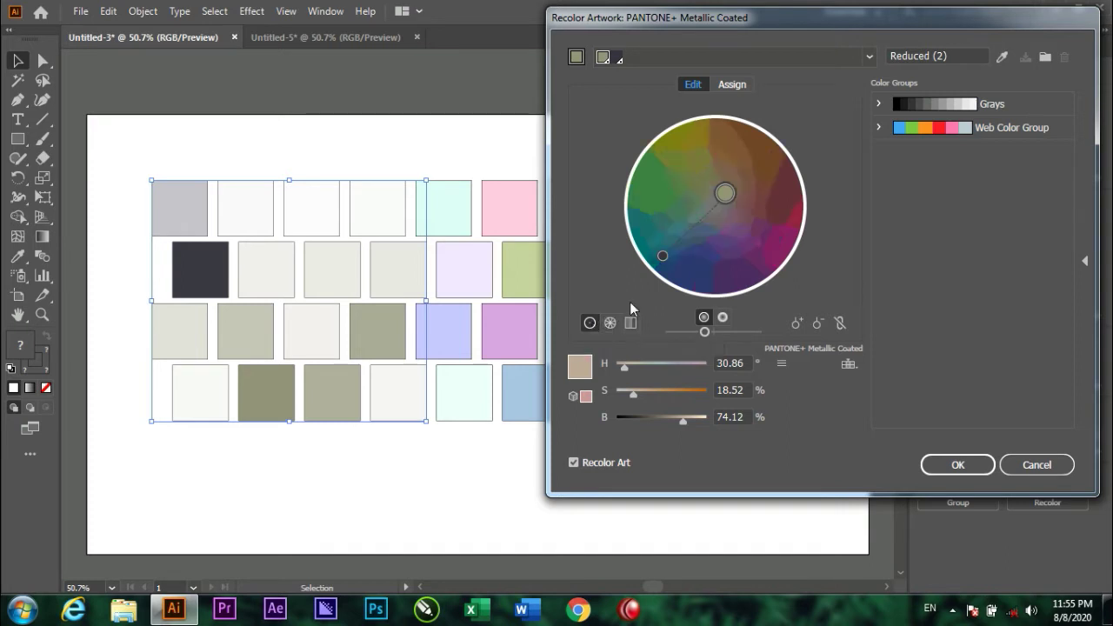
pyautogui.moveTo(729, 197); pyautogui.dragTo(692, 148)
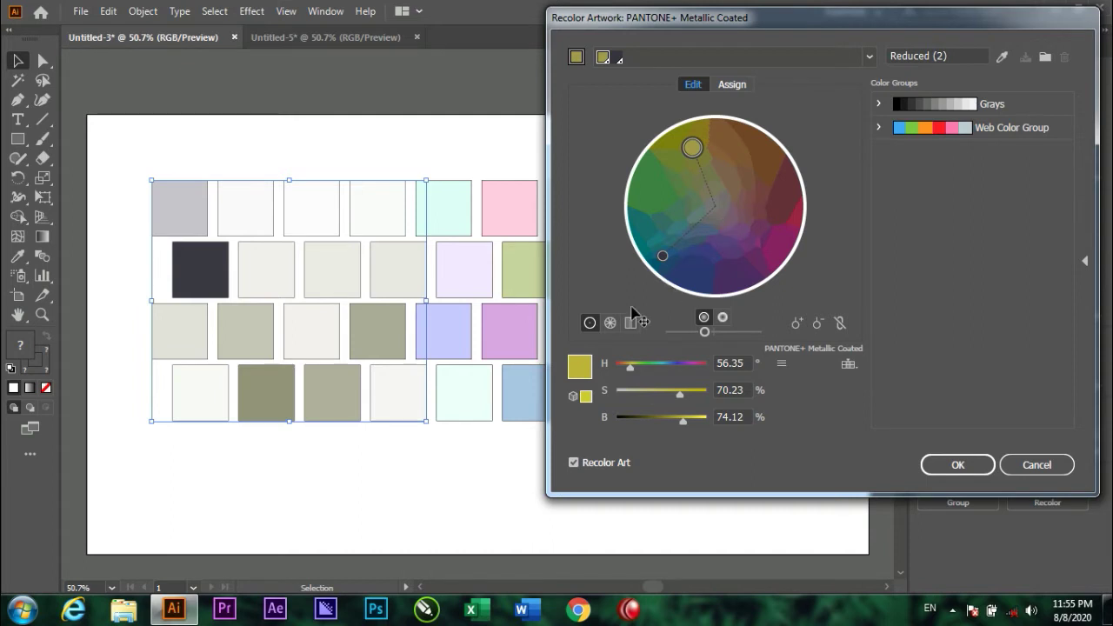
pyautogui.click(610, 323)
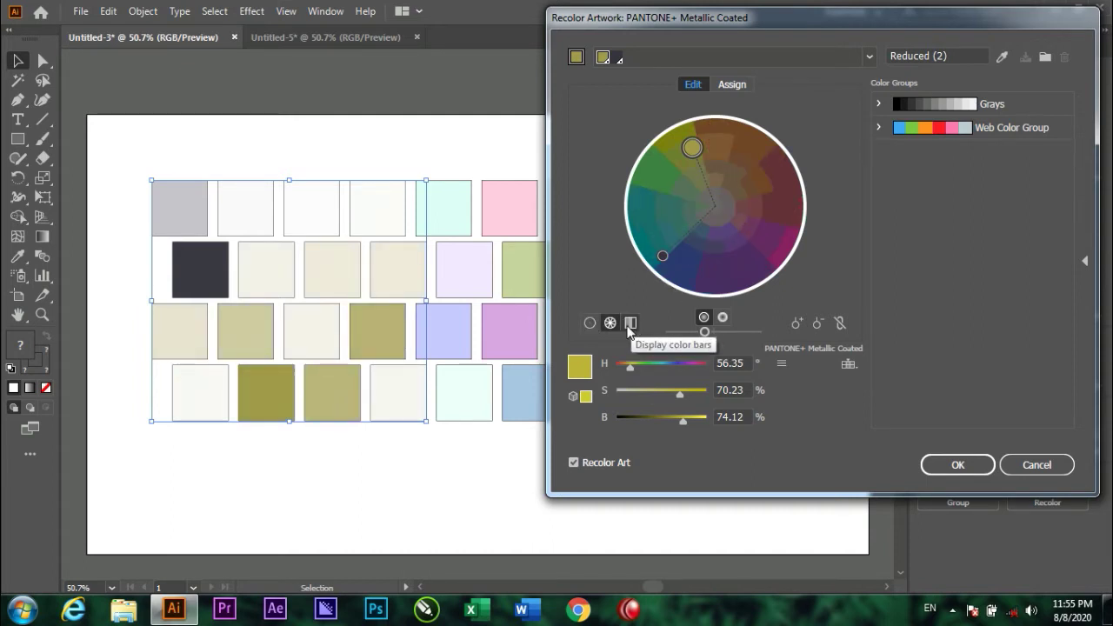
pyautogui.click(631, 324)
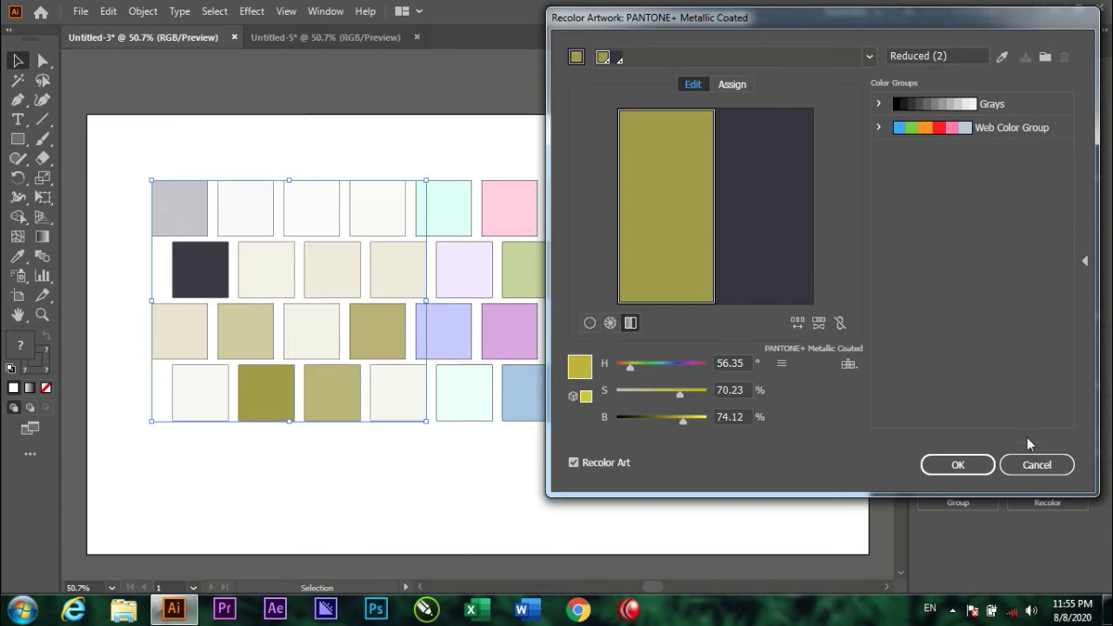
pyautogui.click(1036, 465)
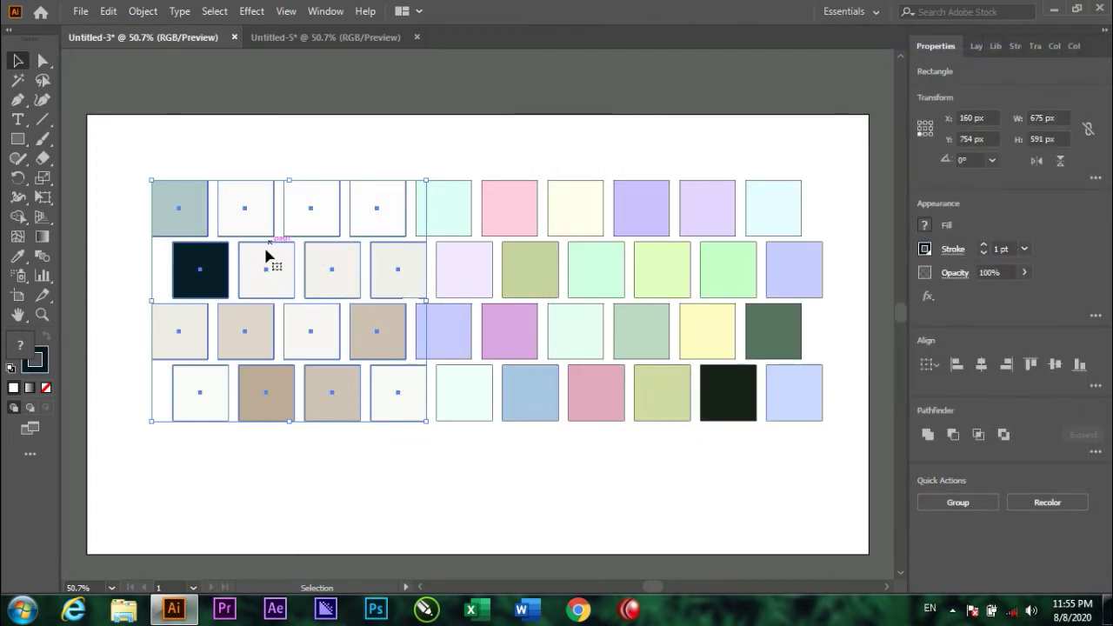
# Step: Select all forty squares and apply Saturate at 100% intensity
pyautogui.moveTo(798, 470); pyautogui.dragTo(170, 159)
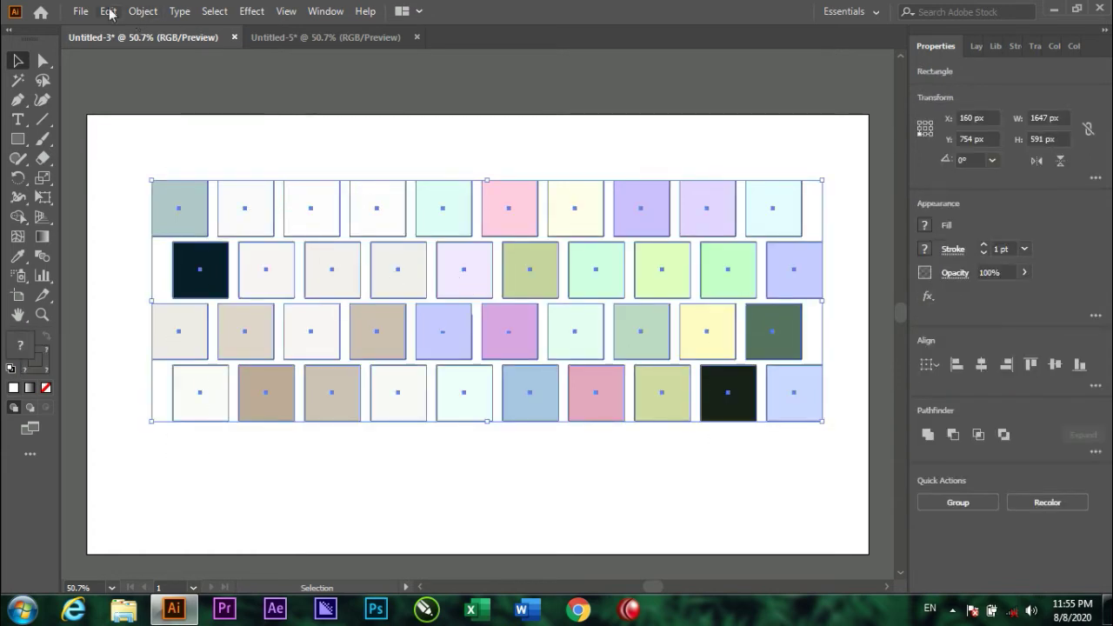
pyautogui.click(108, 10)
pyautogui.moveTo(146, 300)
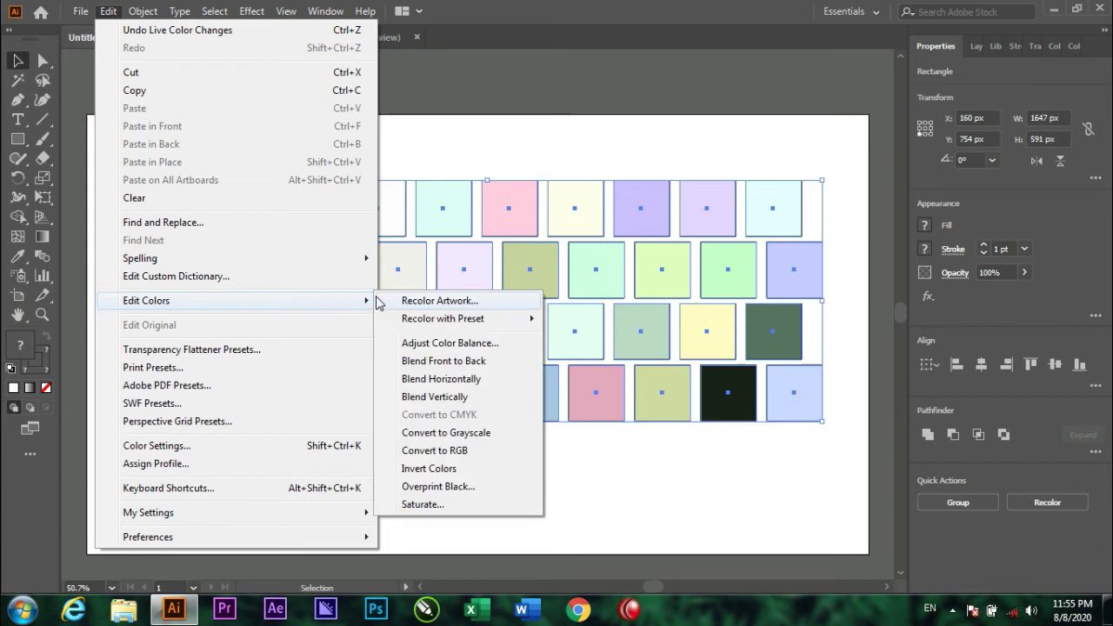
pyautogui.click(446, 507)
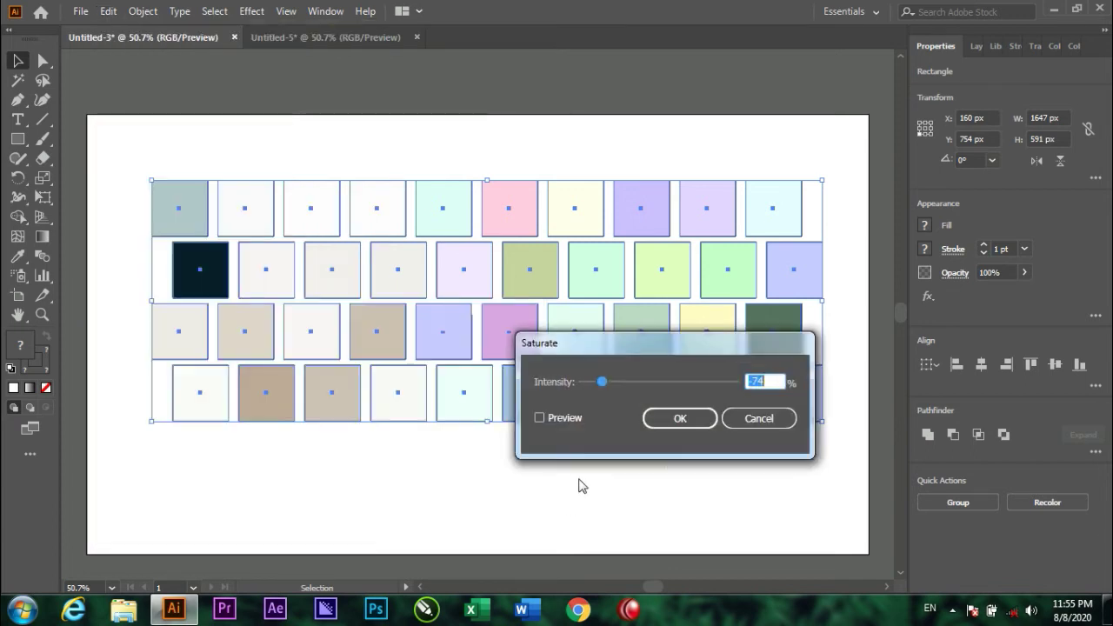
pyautogui.click(539, 418)
pyautogui.doubleClick(757, 381)
pyautogui.write('100')
pyautogui.press('Tab')
pyautogui.click(680, 419)
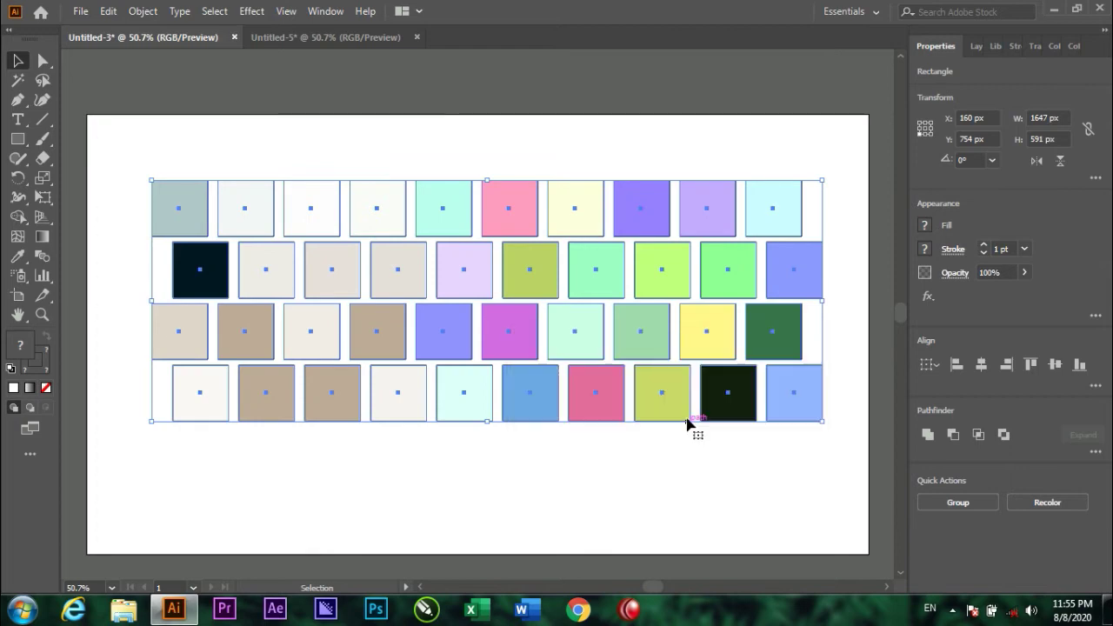
# Step: In Recolor Artwork's colour bars, turn the light cyan colour dark grey (H 307, S 0, B 19)
pyautogui.click(106, 11)
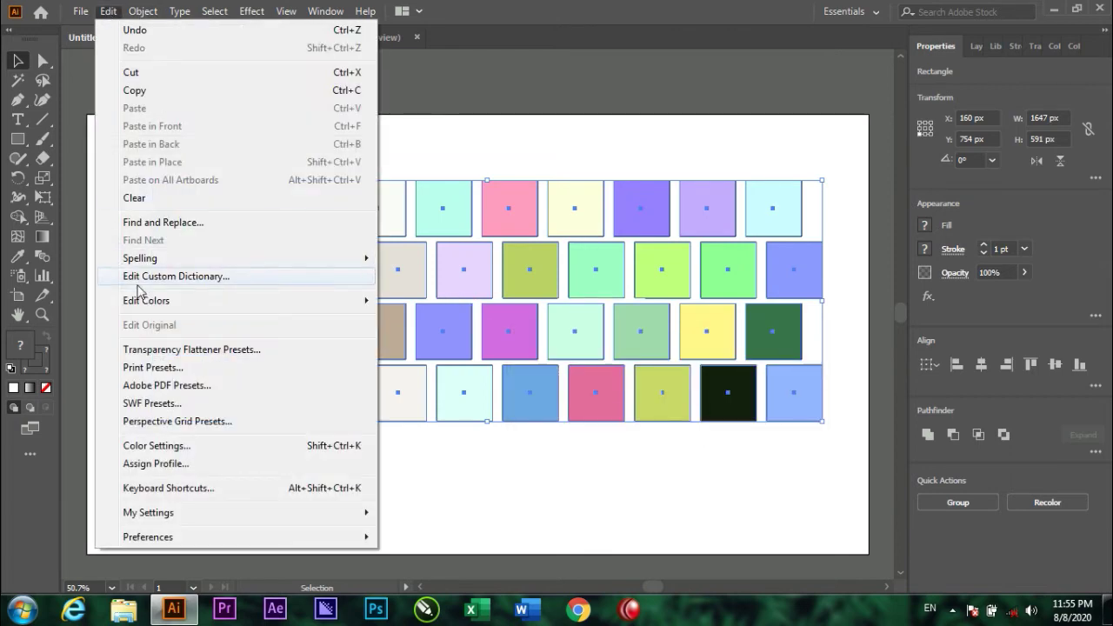
pyautogui.moveTo(146, 300)
pyautogui.click(466, 303)
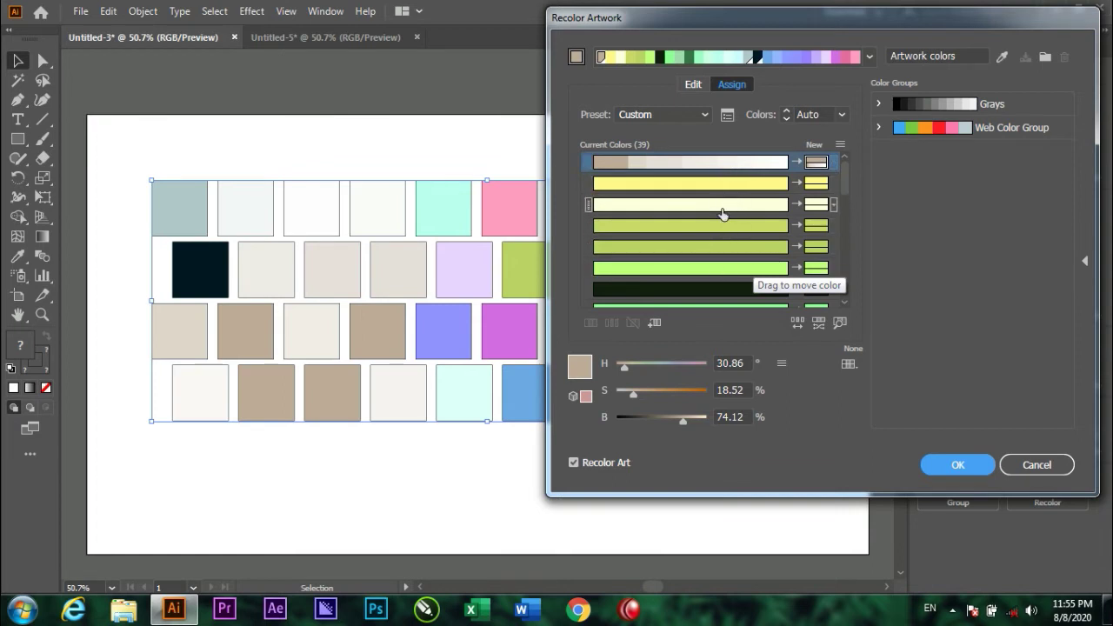
pyautogui.click(692, 85)
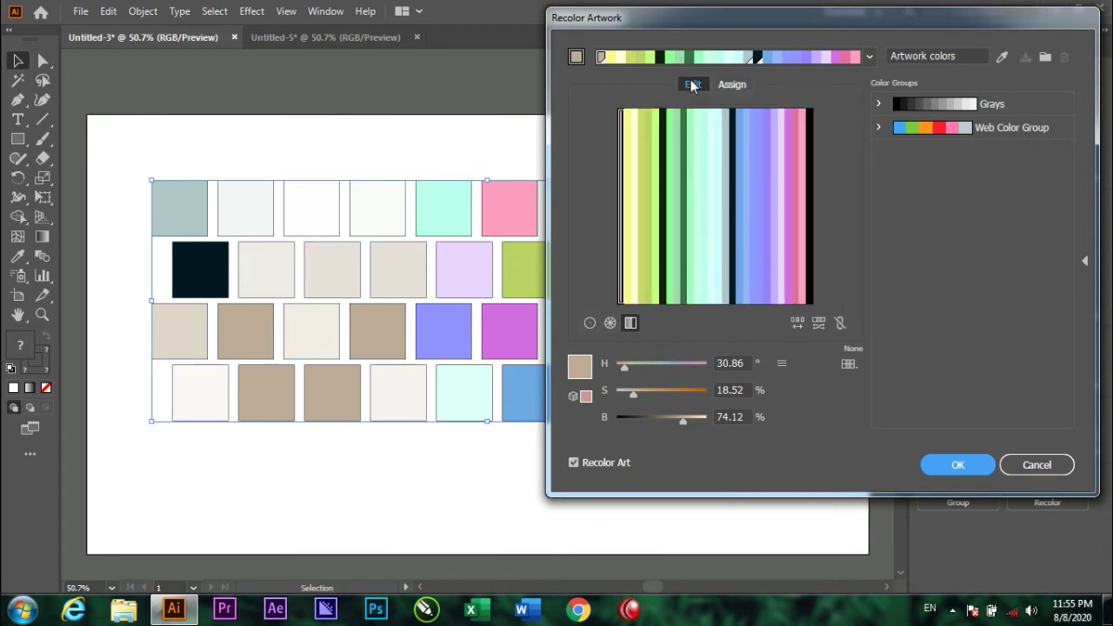
pyautogui.click(748, 218)
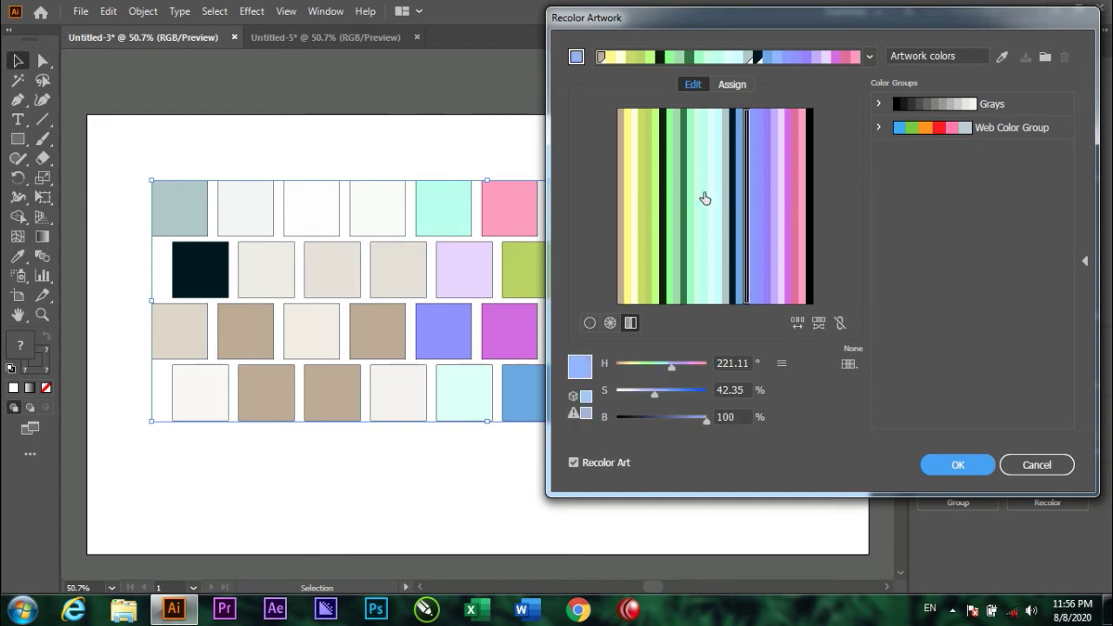
pyautogui.click(704, 198)
pyautogui.moveTo(657, 367); pyautogui.dragTo(693, 368)
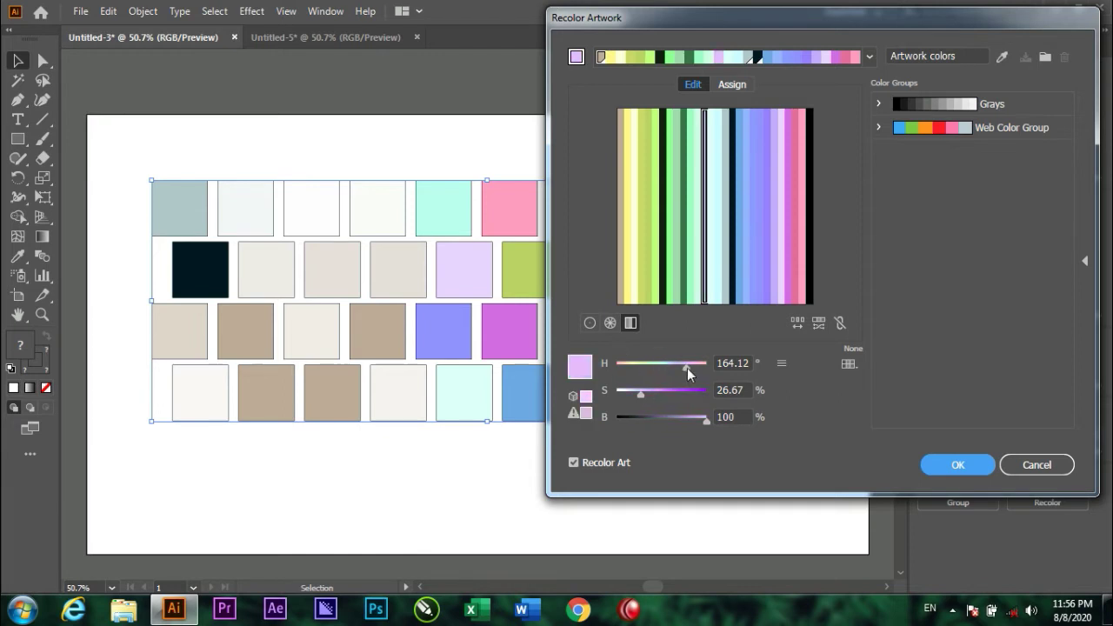
pyautogui.moveTo(633, 398); pyautogui.dragTo(608, 397)
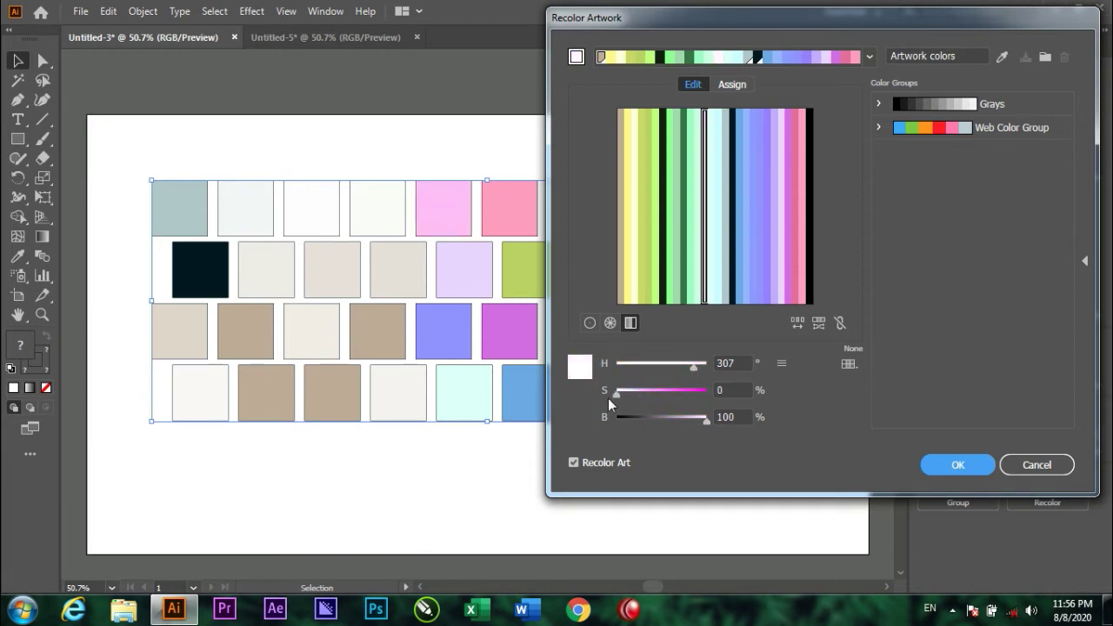
pyautogui.moveTo(709, 423); pyautogui.dragTo(636, 415)
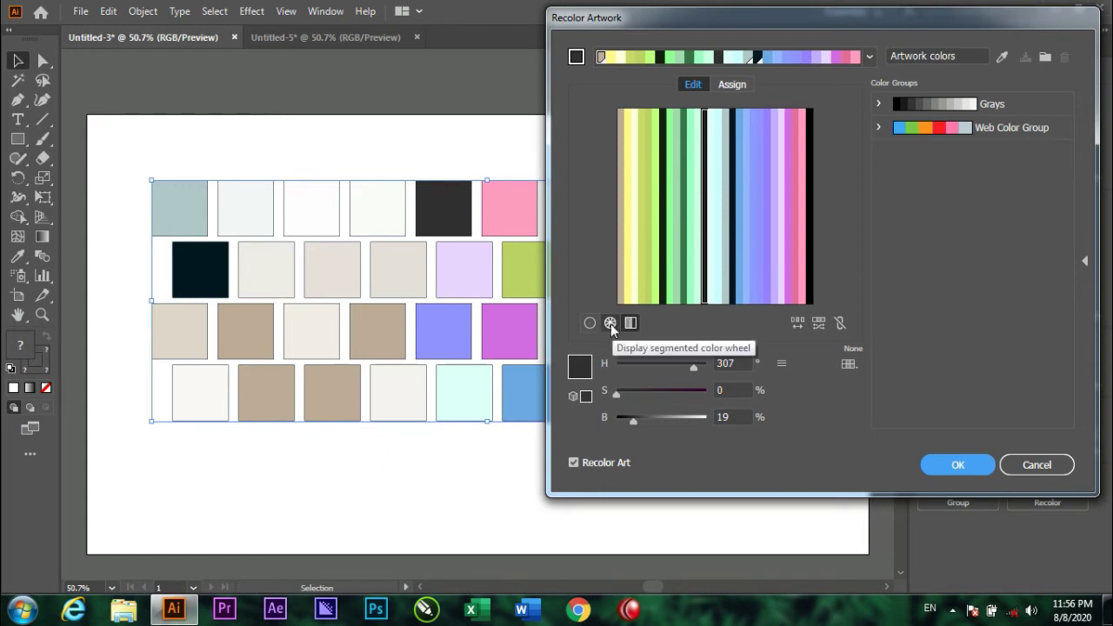
# Step: On the segmented wheel, shift pink to orange, rotate linked harmony toward purple then yellow-green, and apply
pyautogui.click(610, 323)
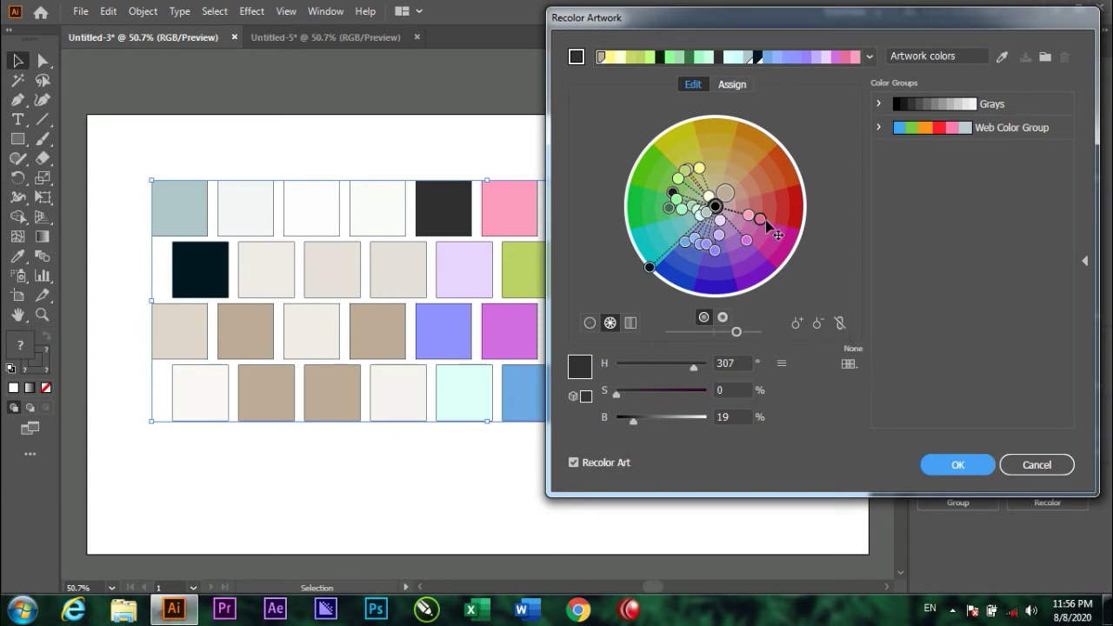
pyautogui.moveTo(760, 219); pyautogui.dragTo(793, 174)
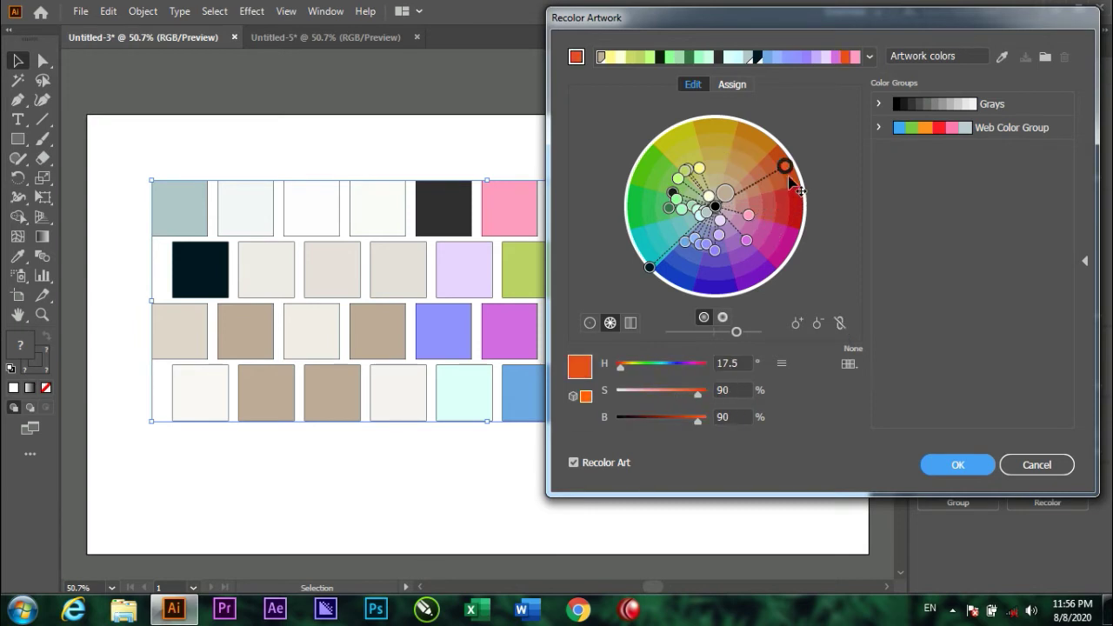
pyautogui.moveTo(785, 166); pyautogui.dragTo(756, 137)
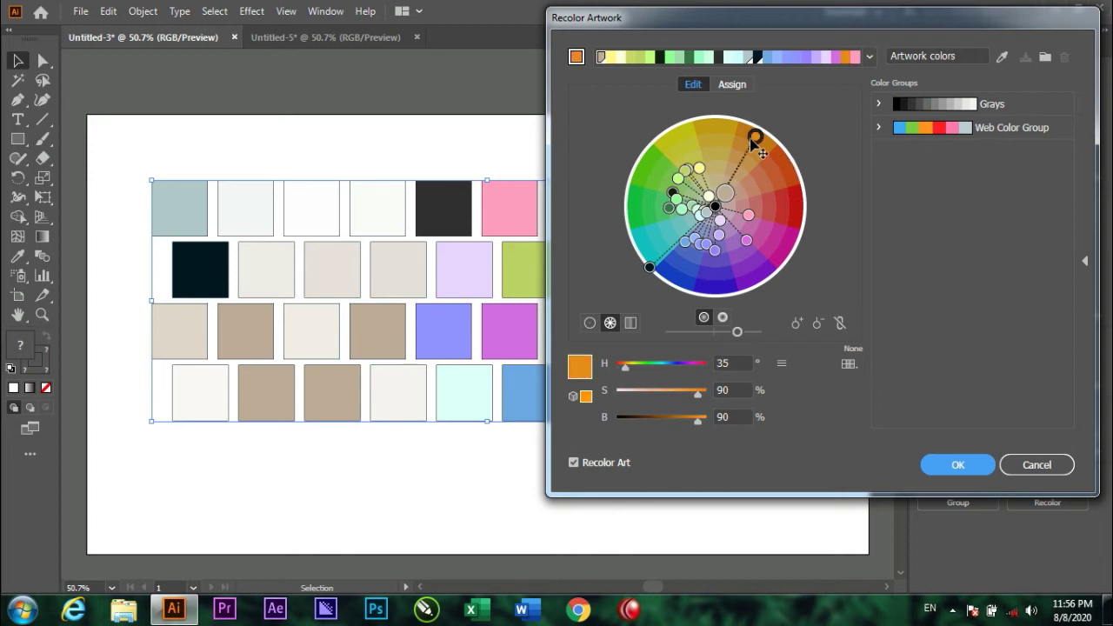
pyautogui.click(841, 325)
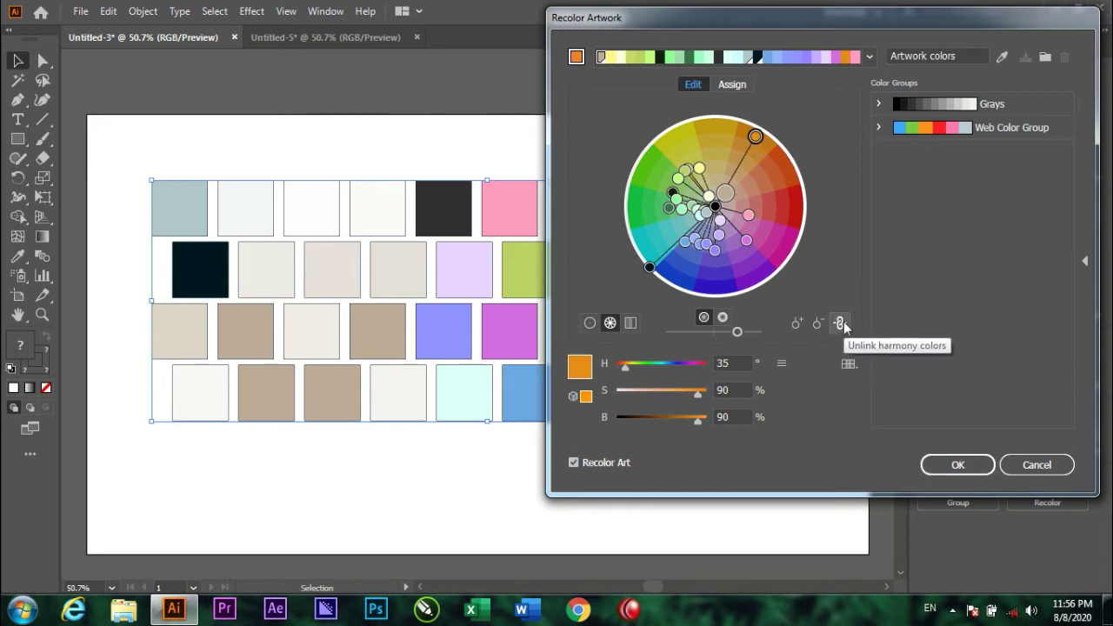
pyautogui.moveTo(728, 206)
pyautogui.mouseDown()
pyautogui.moveTo(711, 270)
pyautogui.moveTo(649, 252)
pyautogui.mouseUp()
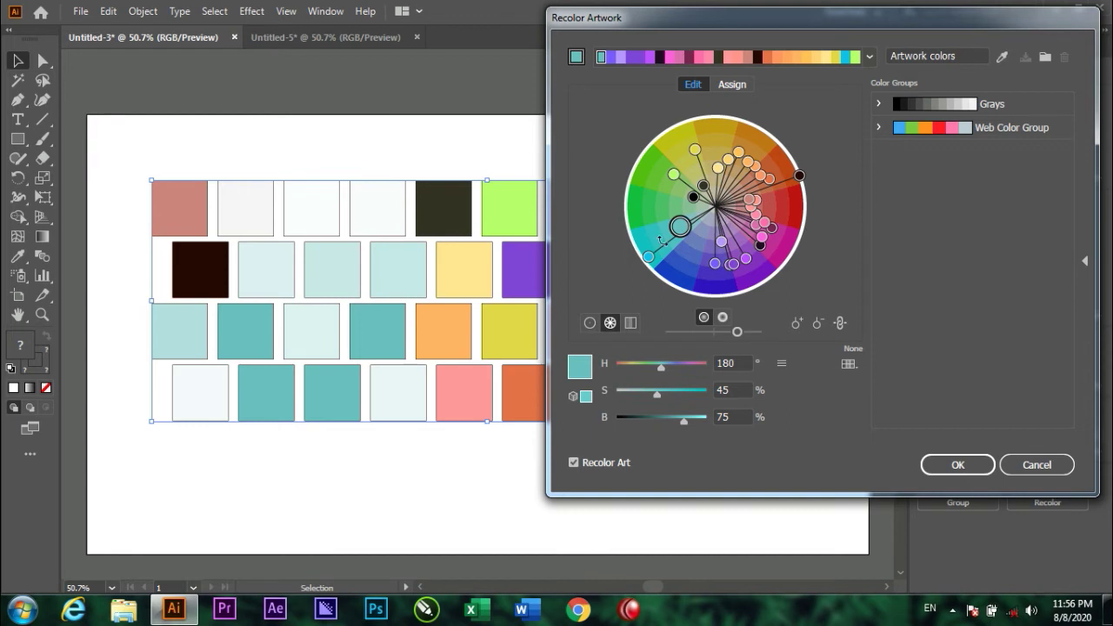
pyautogui.moveTo(682, 228)
pyautogui.mouseDown()
pyautogui.moveTo(656, 169)
pyautogui.moveTo(676, 137)
pyautogui.mouseUp()
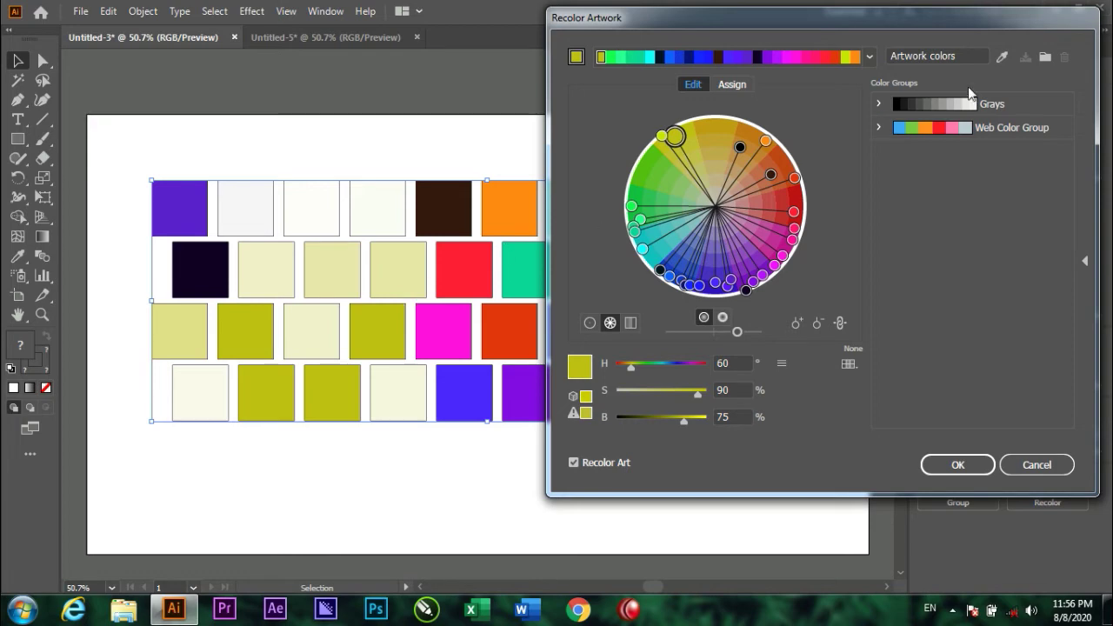
pyautogui.click(959, 465)
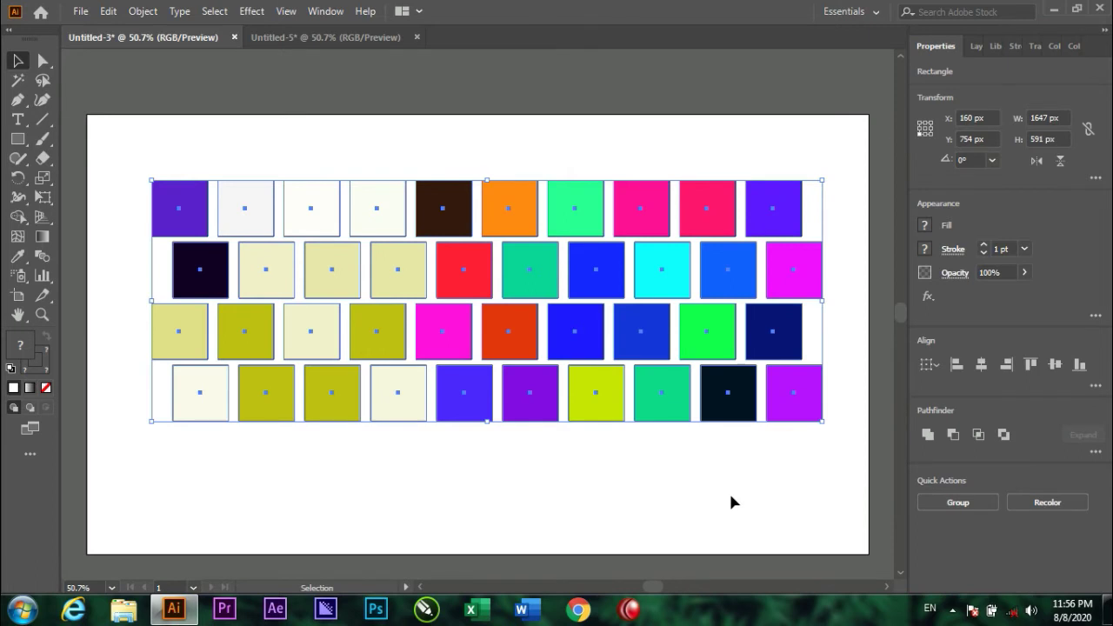
# Step: Open Adjust Color Balance with preview and set Red 35%, Green -42%, Blue 51%
pyautogui.click(109, 12)
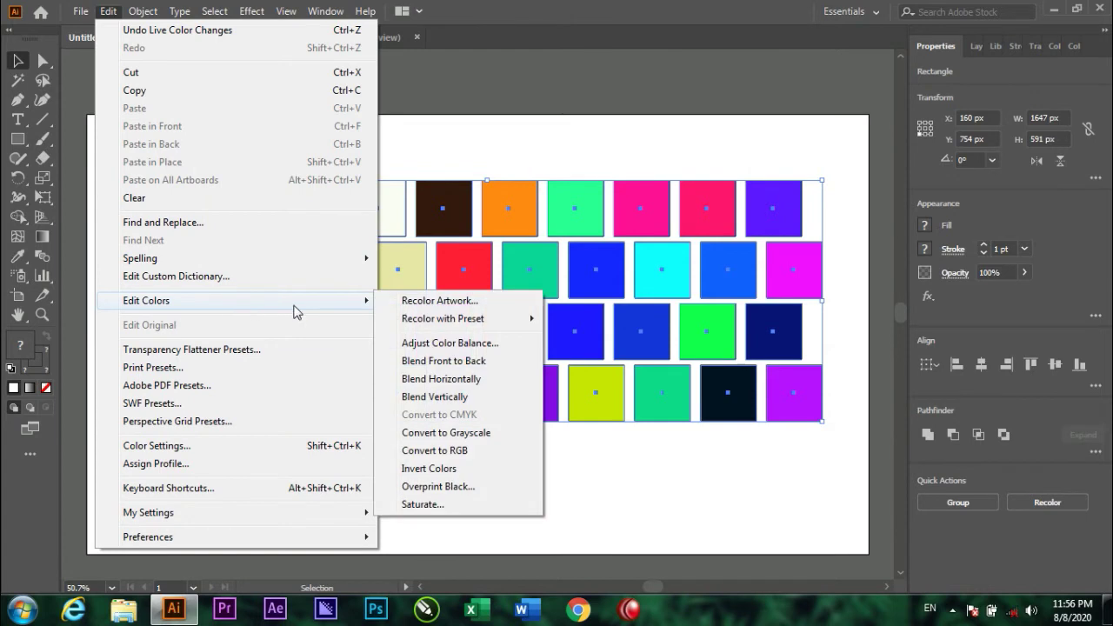
pyautogui.moveTo(146, 300)
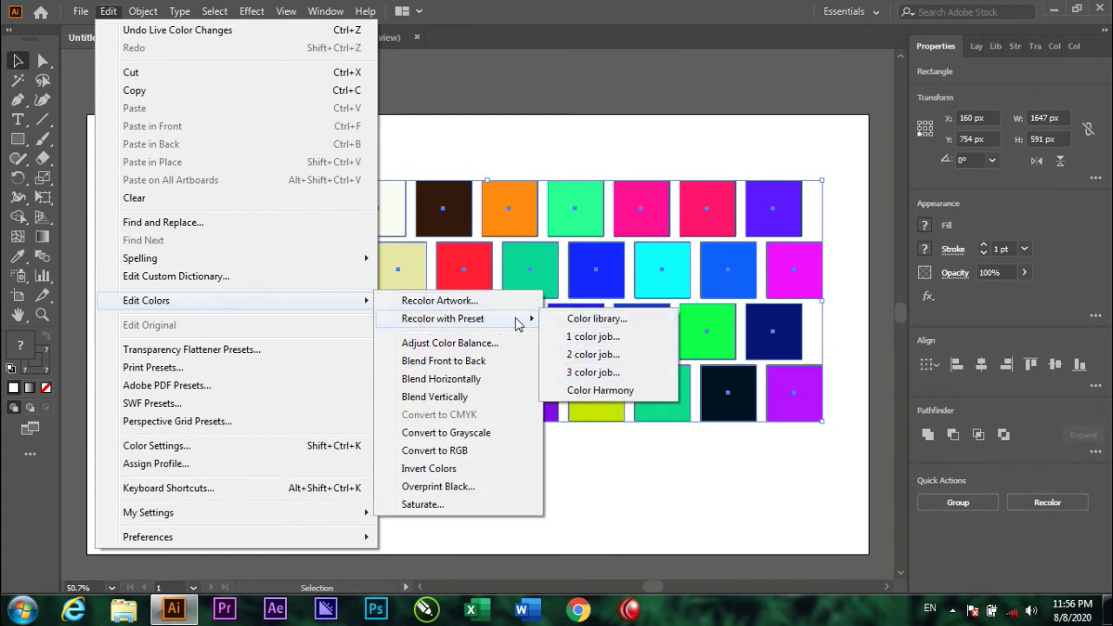
pyautogui.click(452, 345)
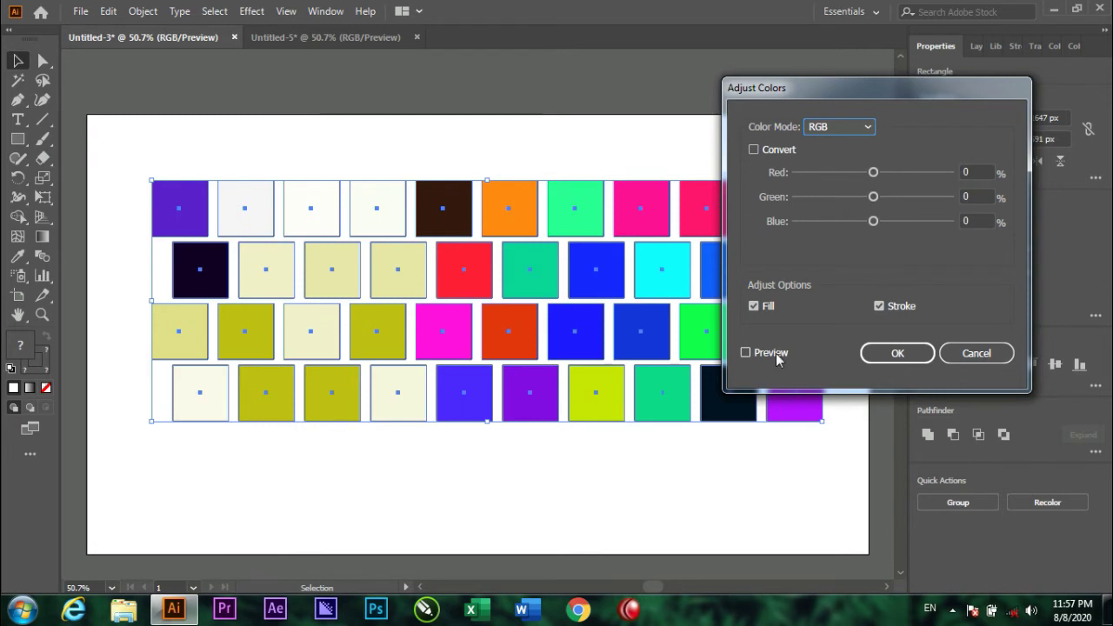
pyautogui.click(746, 353)
pyautogui.moveTo(873, 173); pyautogui.dragTo(900, 173)
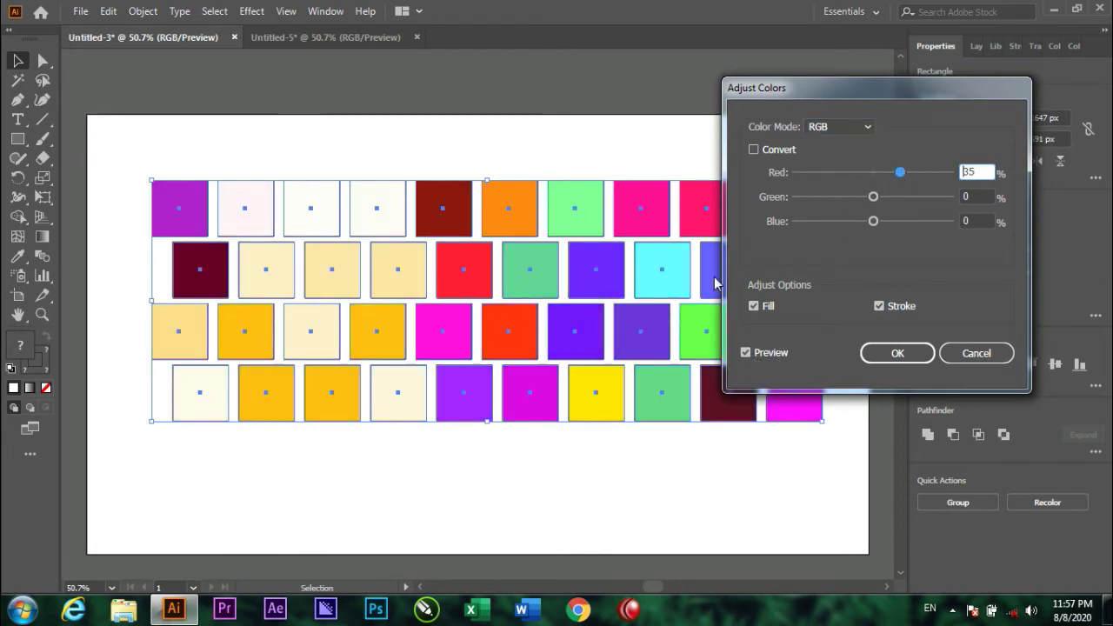
pyautogui.moveTo(873, 196); pyautogui.dragTo(839, 200)
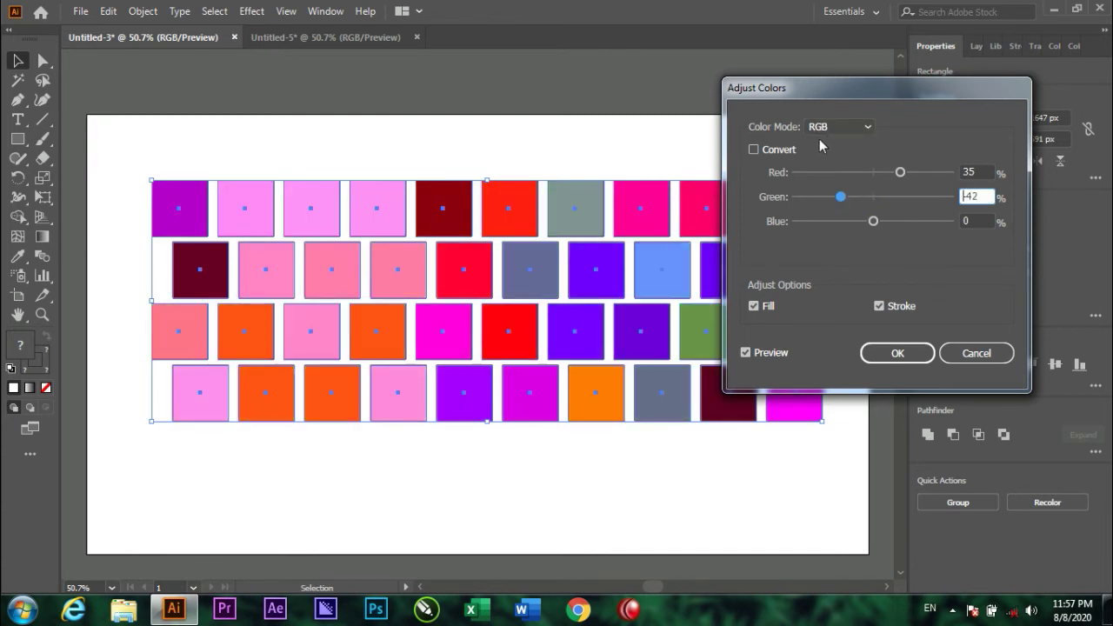
pyautogui.click(758, 152)
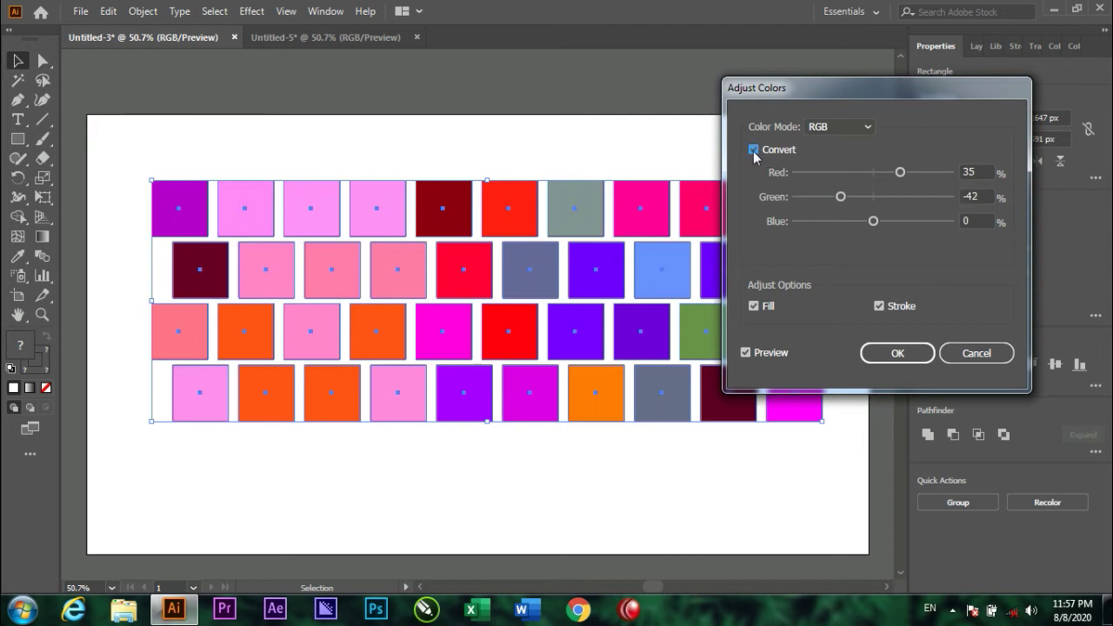
pyautogui.click(754, 152)
pyautogui.moveTo(873, 221); pyautogui.dragTo(912, 224)
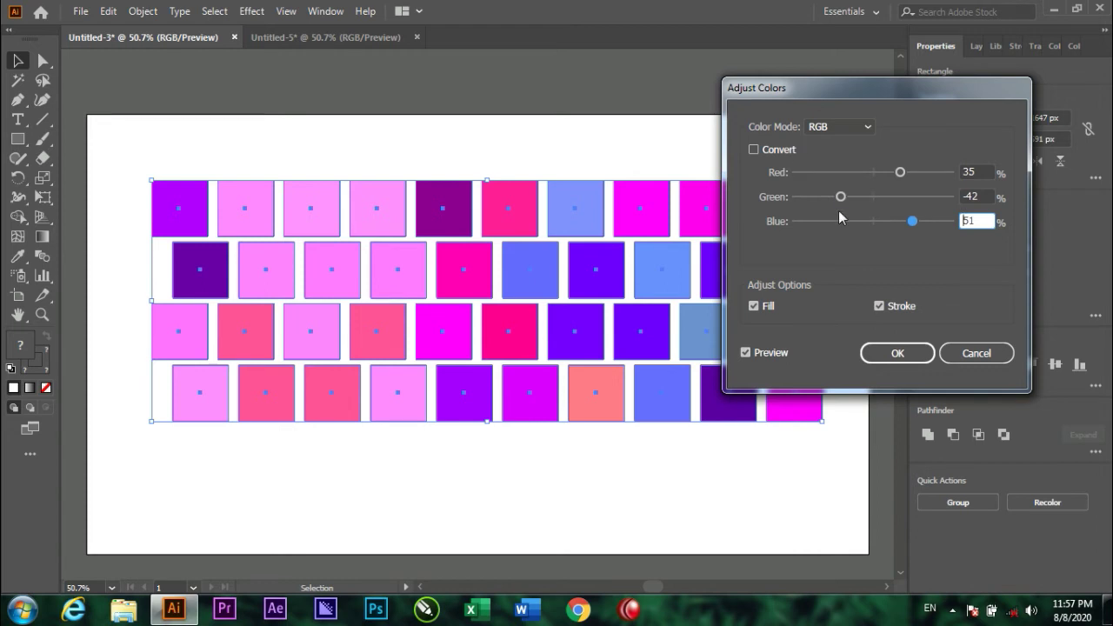
# Step: Exclude strokes from the adjustment, apply the colour balance, then undo it
pyautogui.click(754, 306)
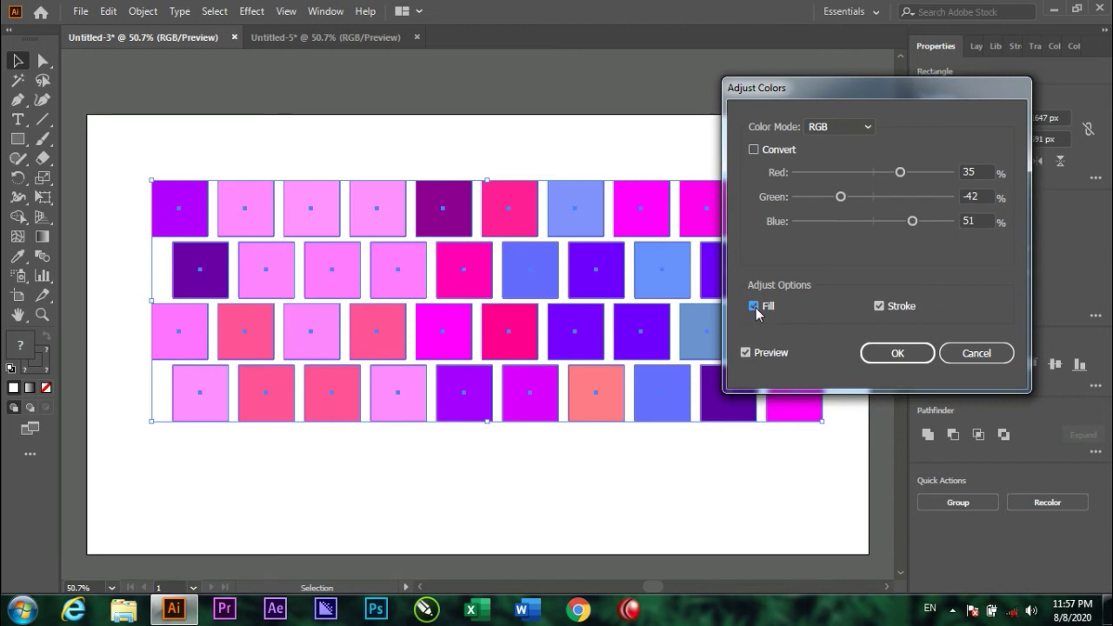
pyautogui.click(754, 306)
pyautogui.click(879, 307)
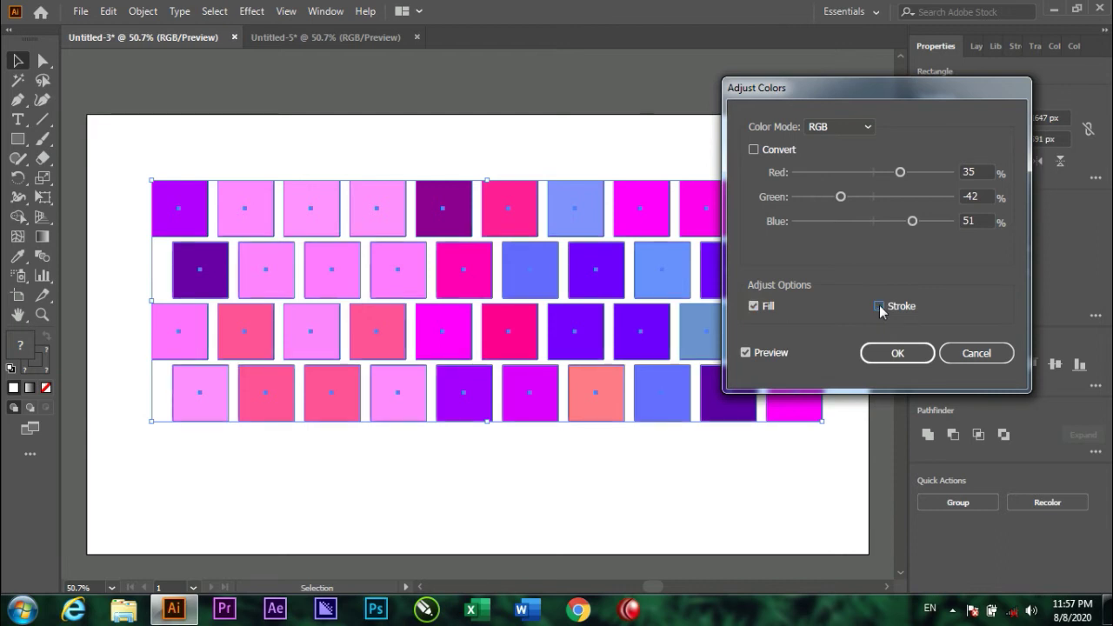
pyautogui.click(894, 351)
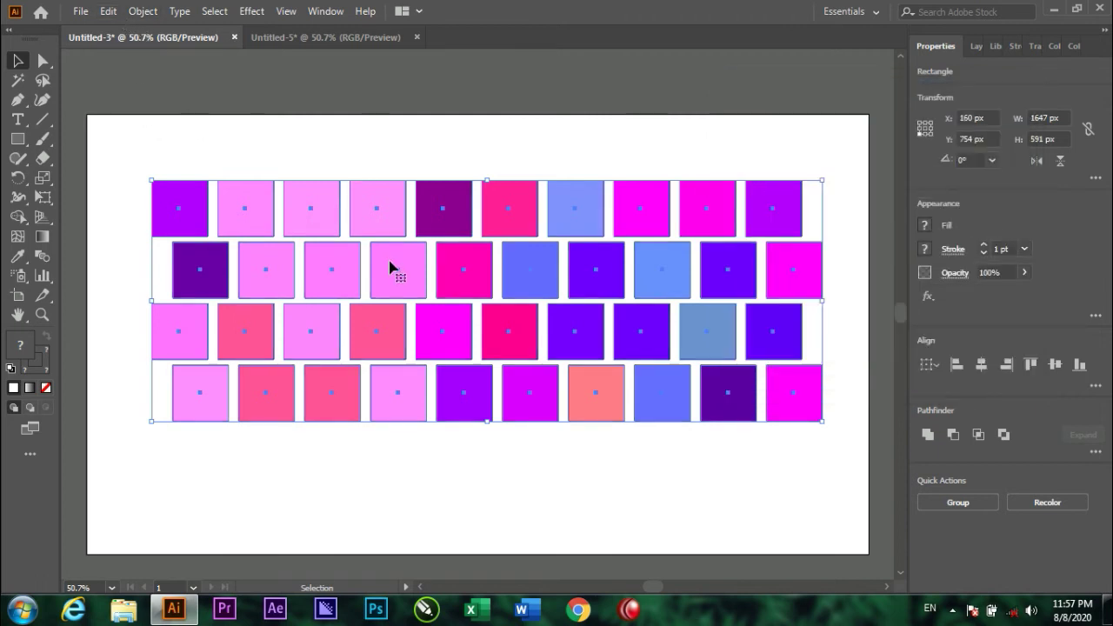
pyautogui.hotkey('ctrl', 'z')
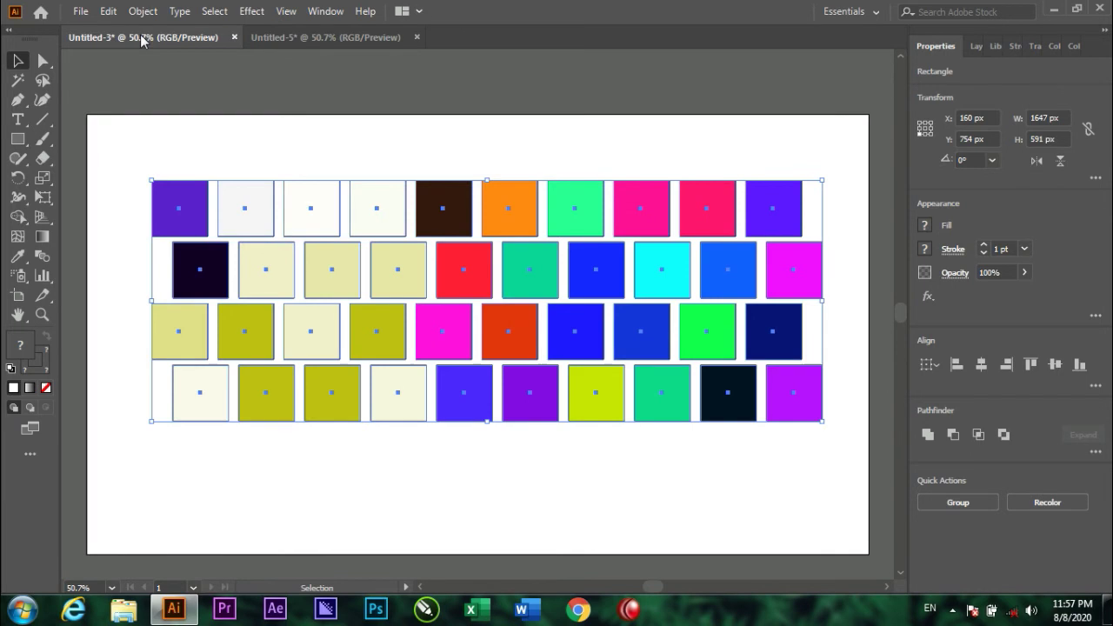
# Step: Blend the squares front to back, then vertically, and undo back to the mixed colours
pyautogui.click(108, 12)
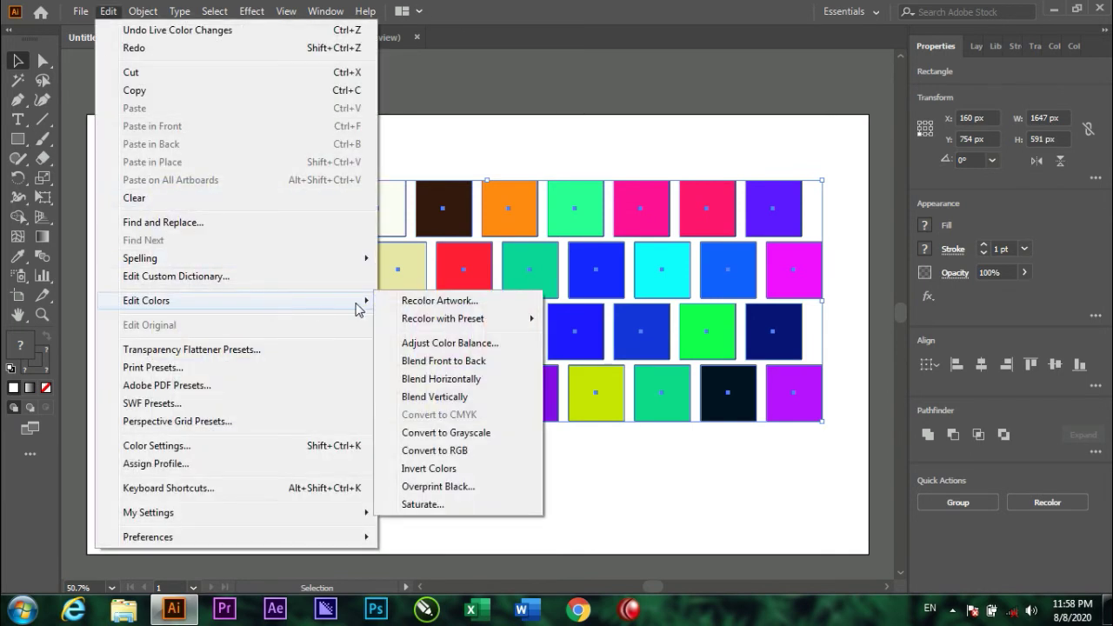
pyautogui.moveTo(146, 300)
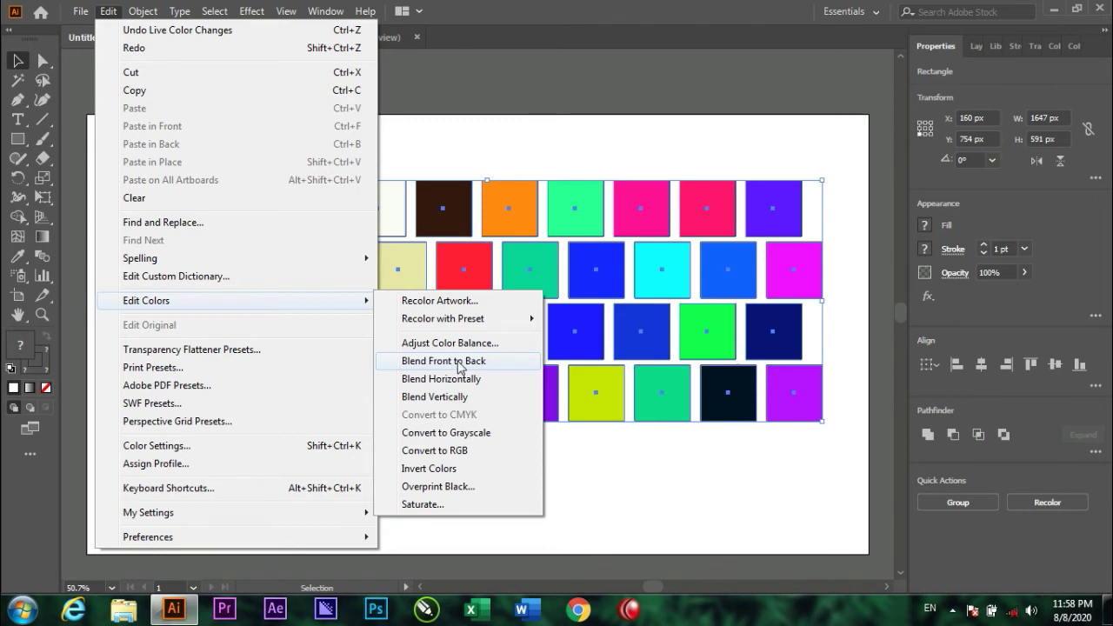
pyautogui.click(460, 367)
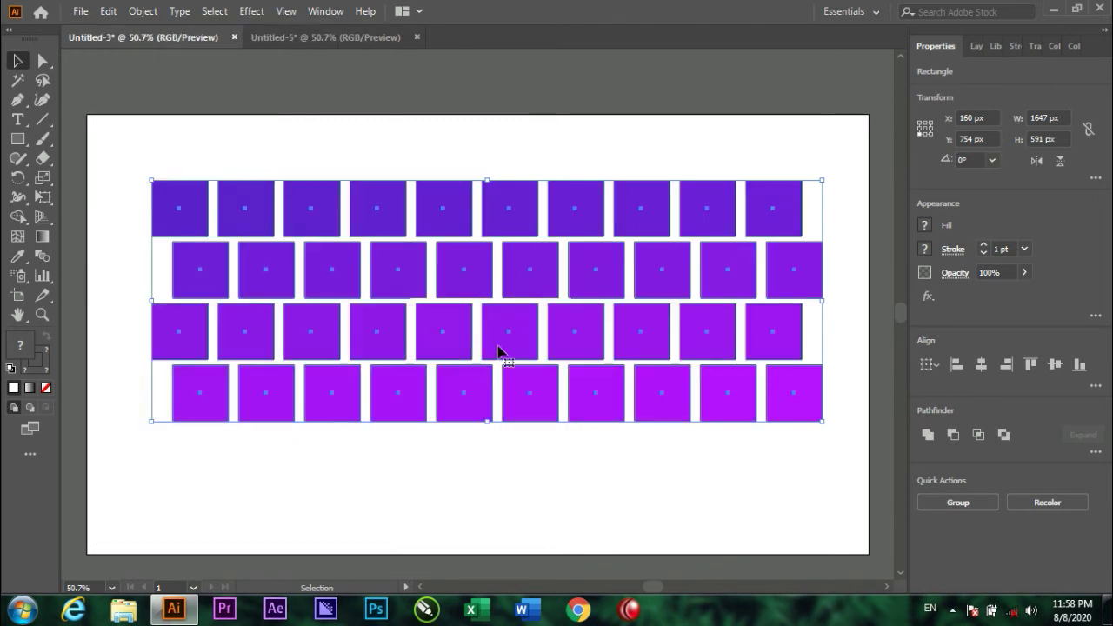
pyautogui.click(107, 12)
pyautogui.moveTo(146, 300)
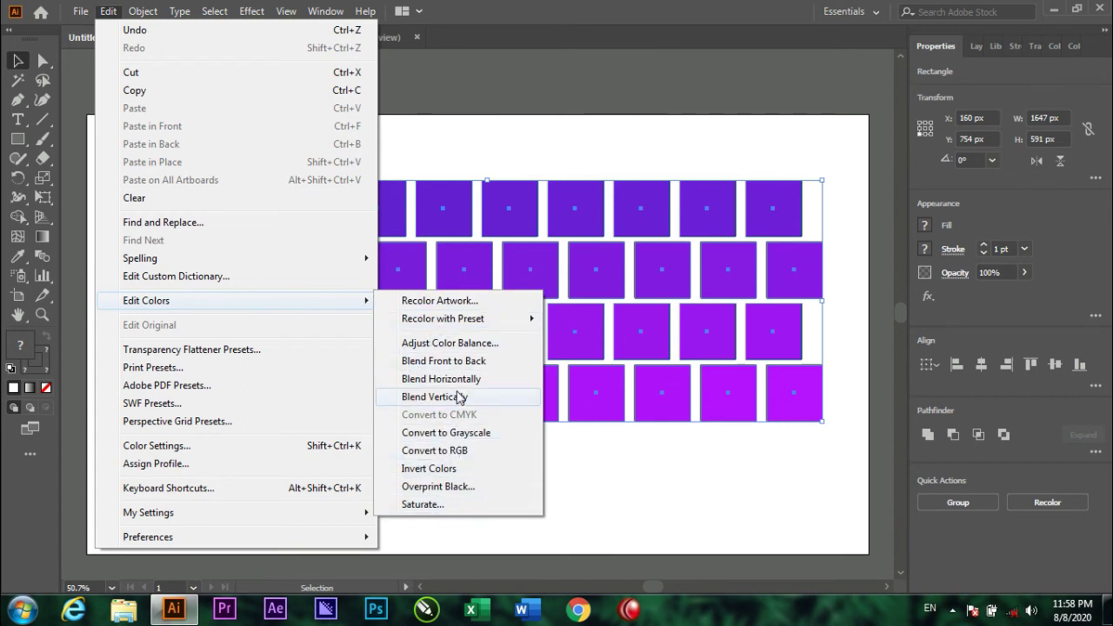
pyautogui.click(591, 474)
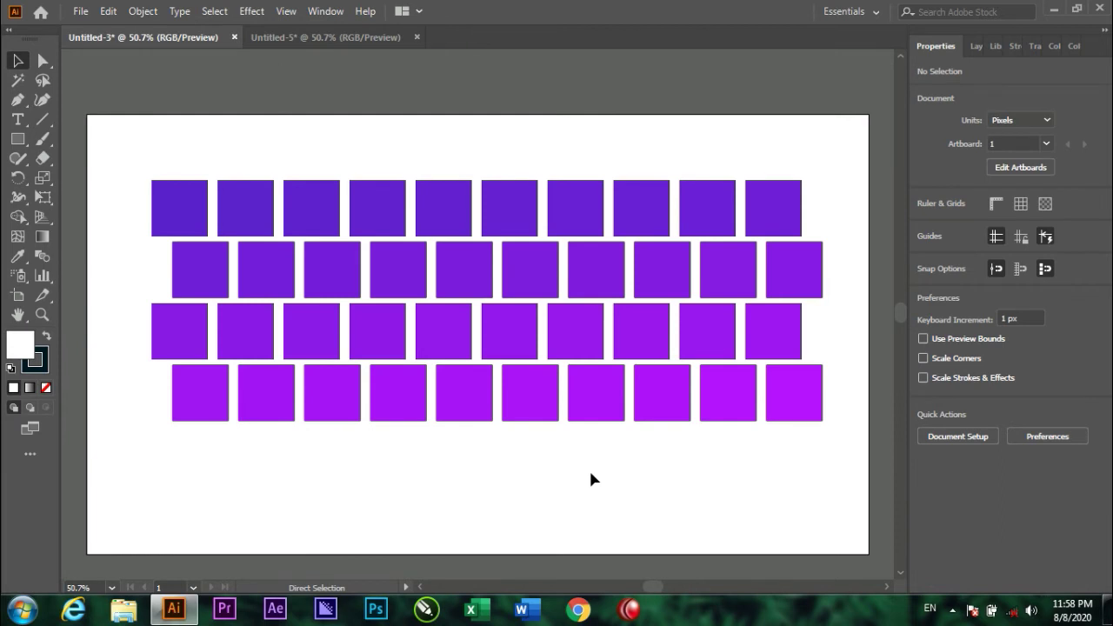
pyautogui.hotkey('ctrl', 'z')
pyautogui.click(109, 12)
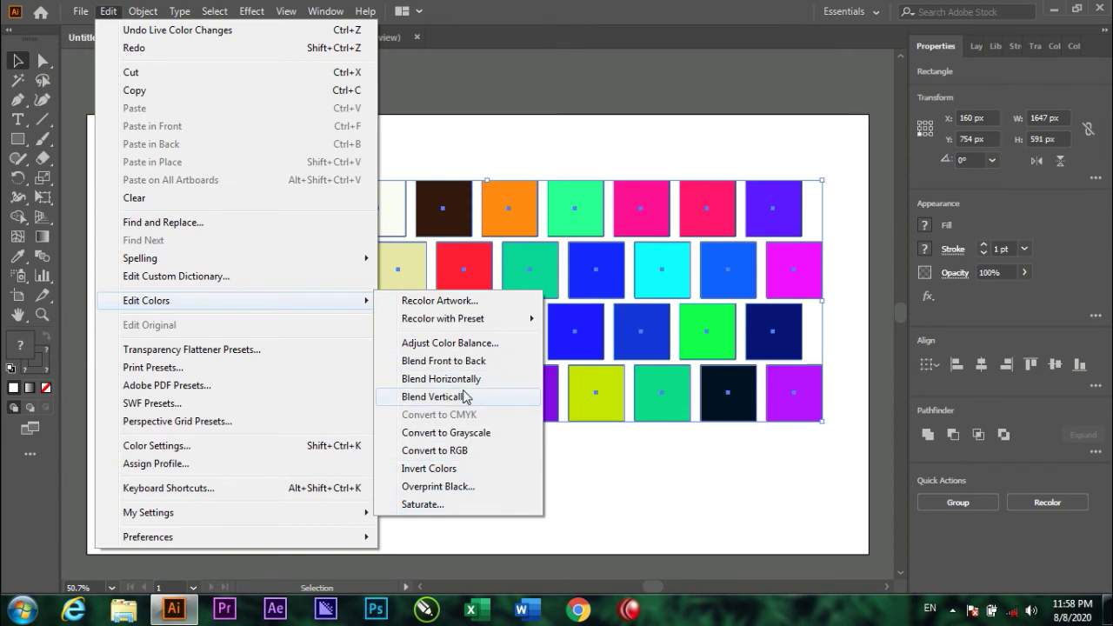
# Step: Saturate all the squares with an intensity of 41%, previewing the change
pyautogui.click(439, 506)
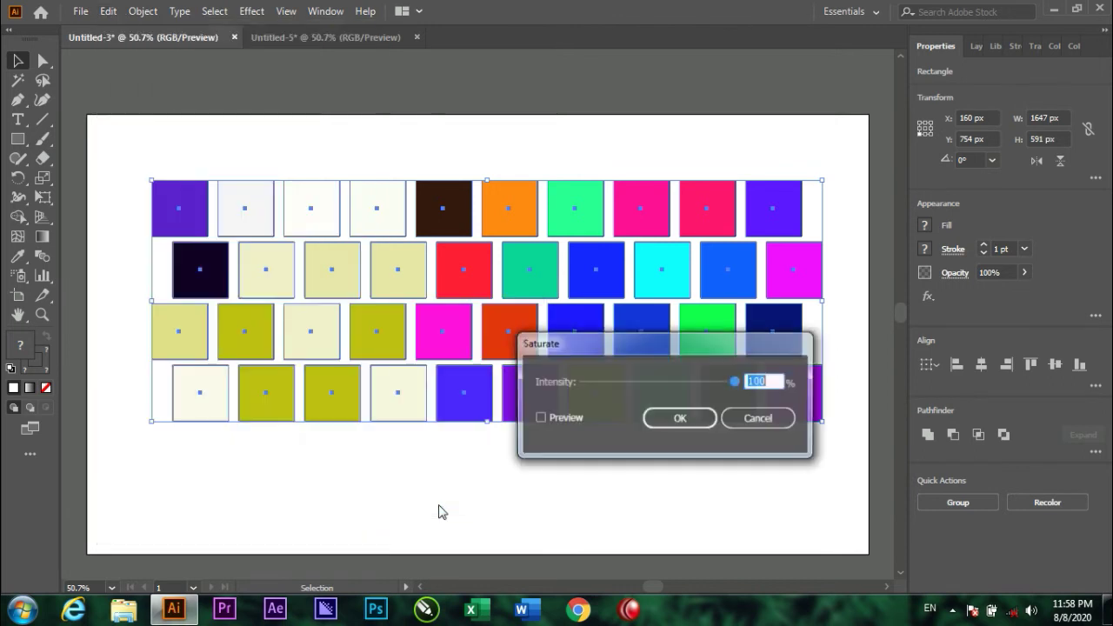
pyautogui.click(540, 418)
pyautogui.moveTo(628, 342)
pyautogui.mouseDown()
pyautogui.moveTo(709, 173)
pyautogui.moveTo(806, 65)
pyautogui.mouseUp()
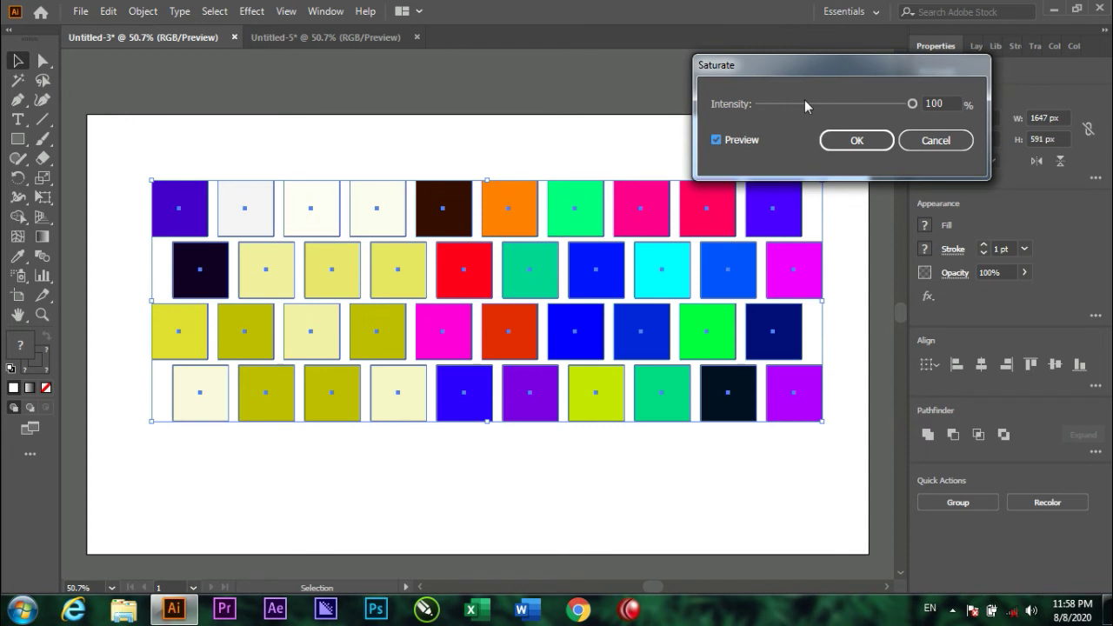
pyautogui.moveTo(912, 103); pyautogui.dragTo(799, 104)
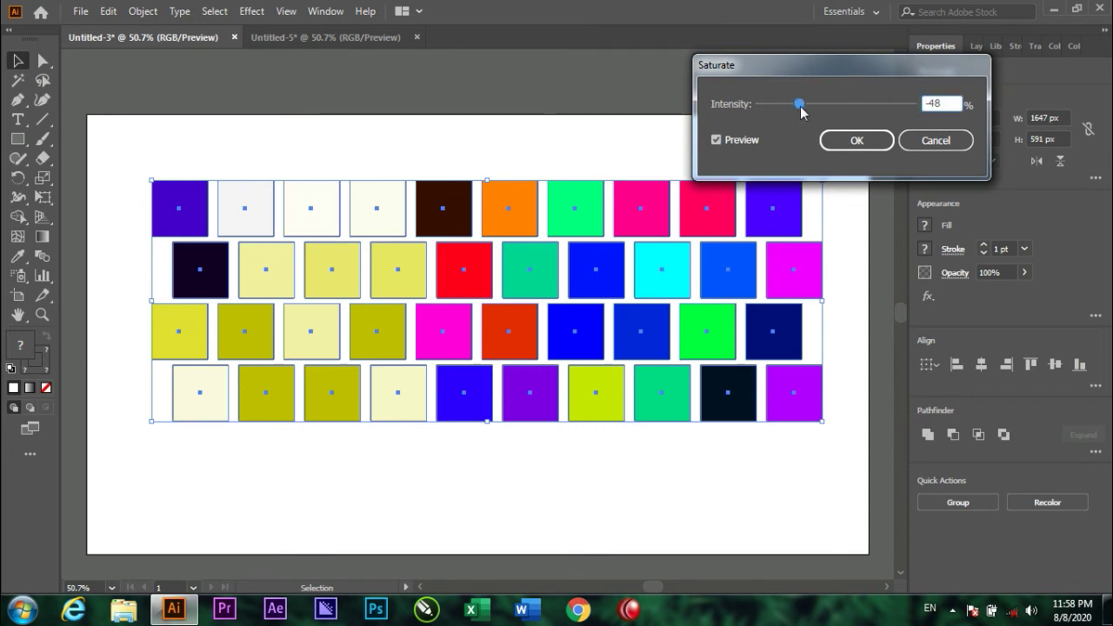
pyautogui.moveTo(800, 104)
pyautogui.mouseDown()
pyautogui.moveTo(774, 104)
pyautogui.moveTo(867, 104)
pyautogui.mouseUp()
pyautogui.click(850, 141)
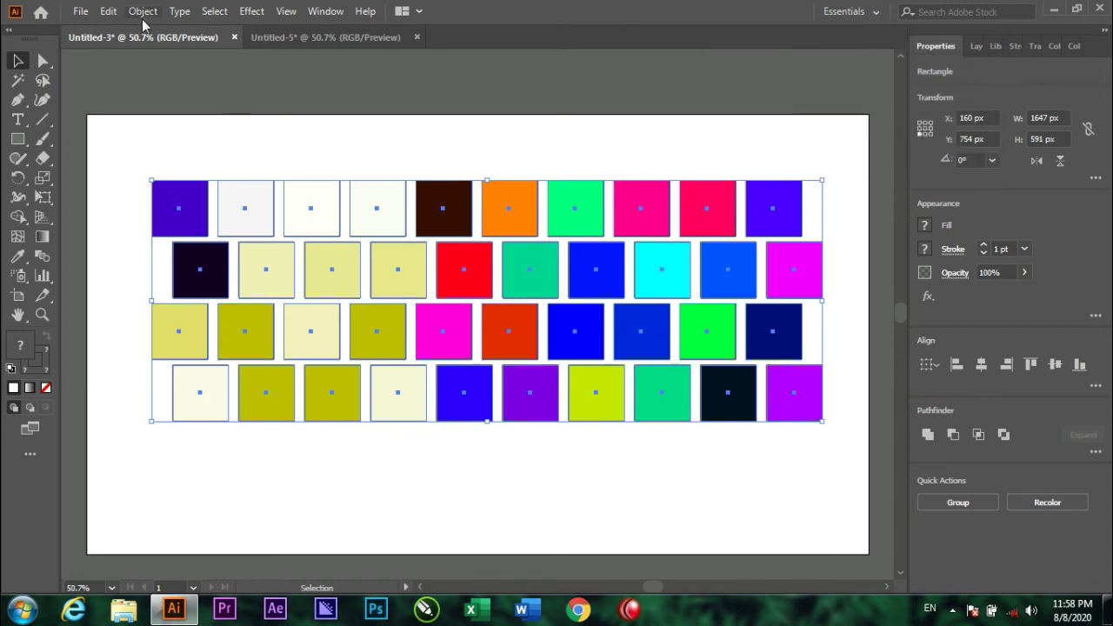
# Step: Blend the squares horizontally, deselect them, and switch to the Untitled-5 photo document
pyautogui.click(109, 12)
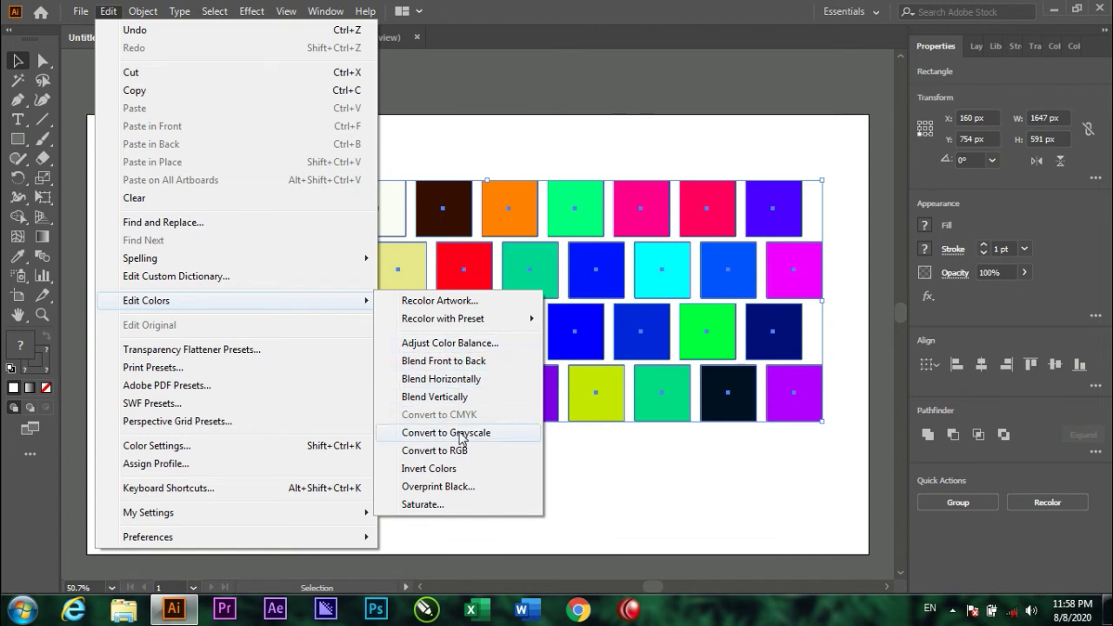
pyautogui.click(462, 378)
pyautogui.click(620, 438)
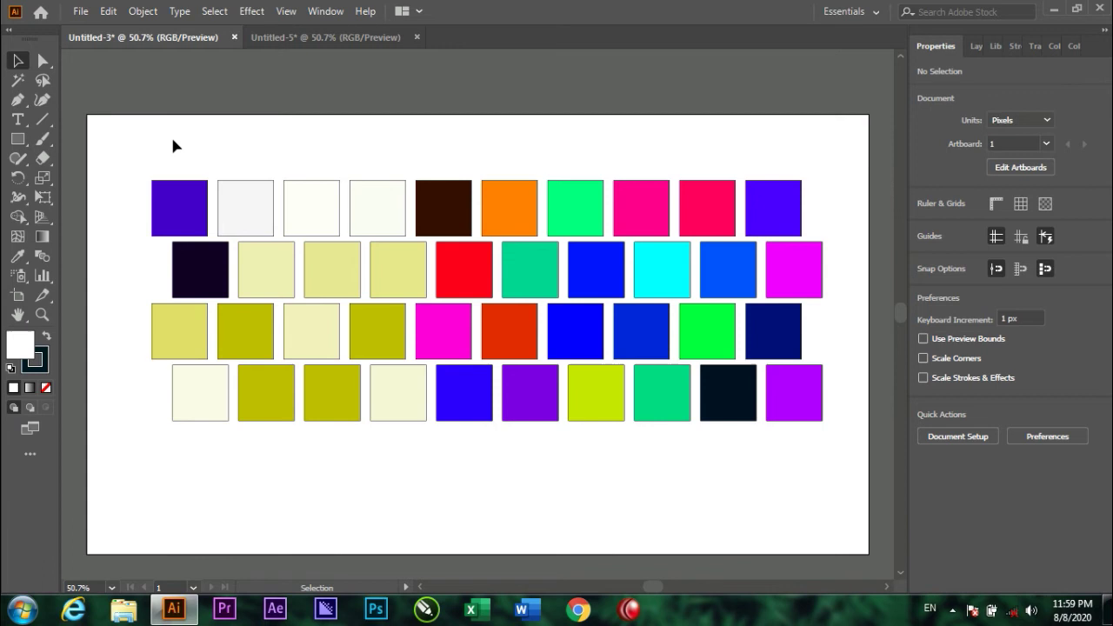
pyautogui.click(307, 39)
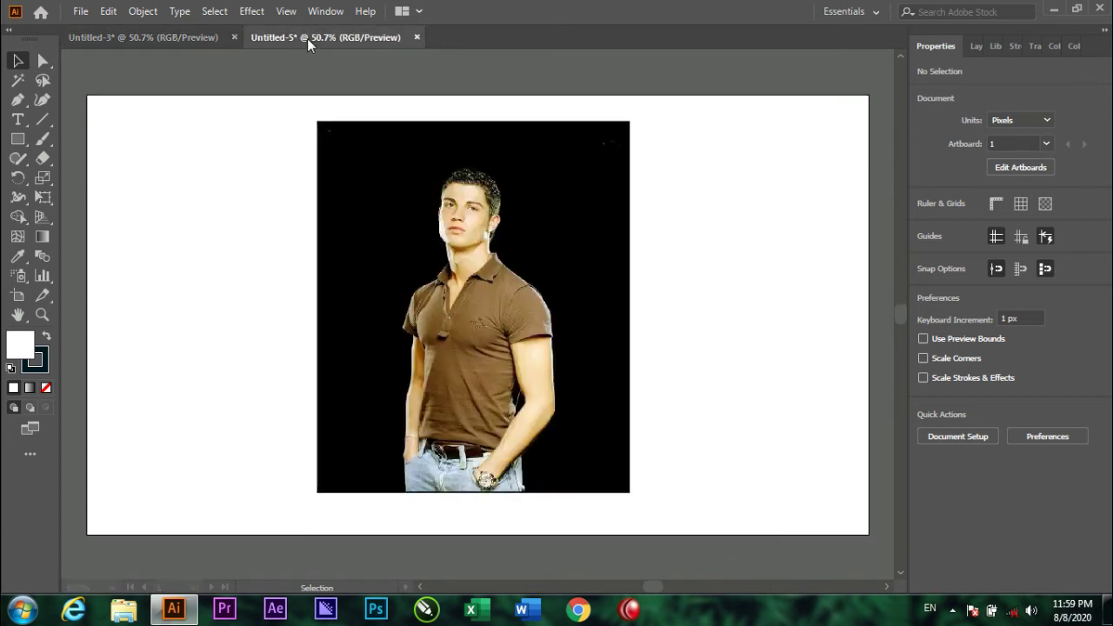
# Step: Select the man's photo and Image Trace it with the 16 Colors preset
pyautogui.click(504, 347)
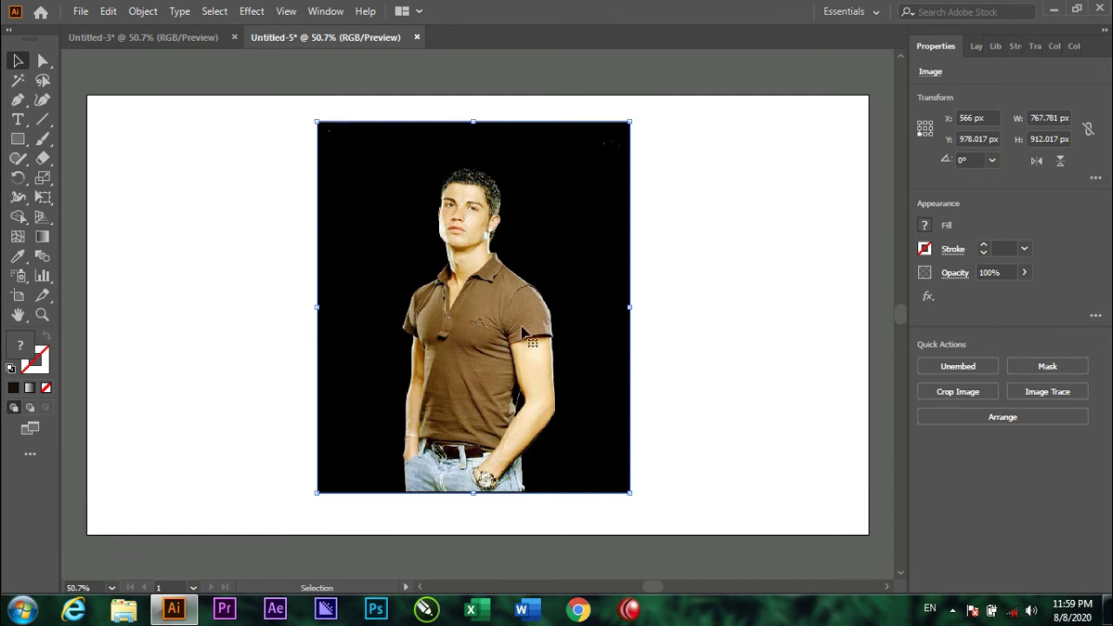
pyautogui.click(1050, 396)
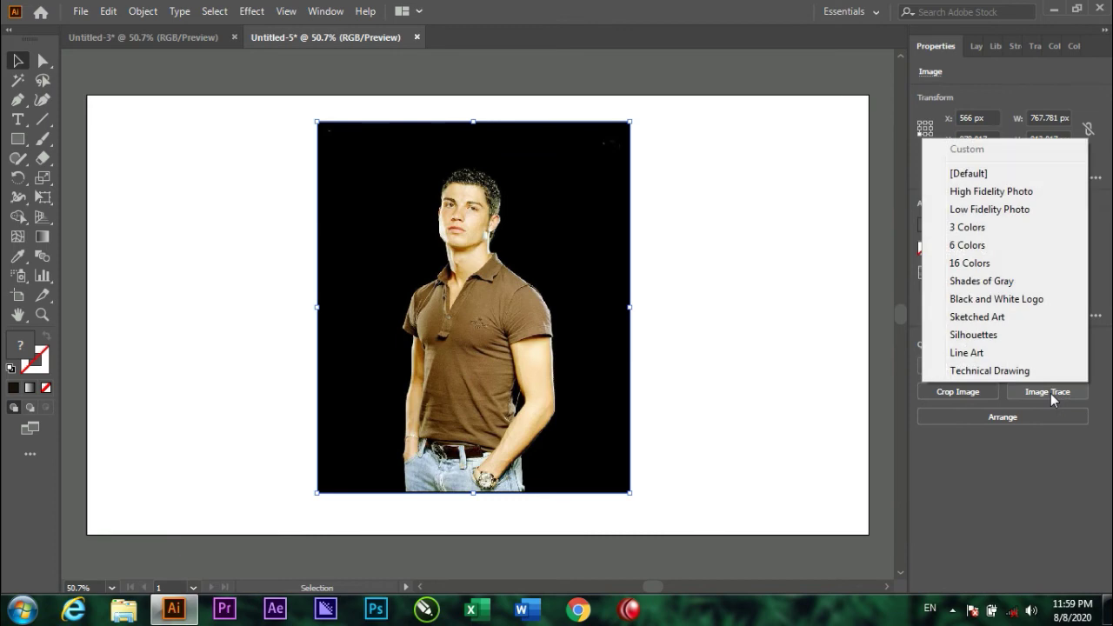
pyautogui.click(982, 264)
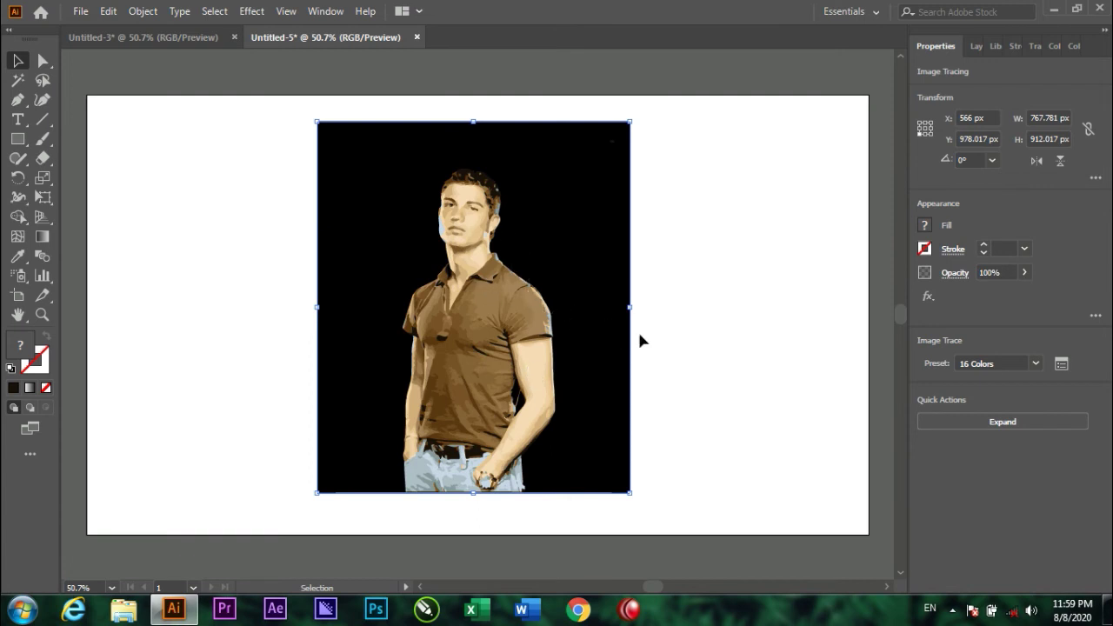
# Step: Expand the traced image into paths and ungroup them
pyautogui.click(1022, 423)
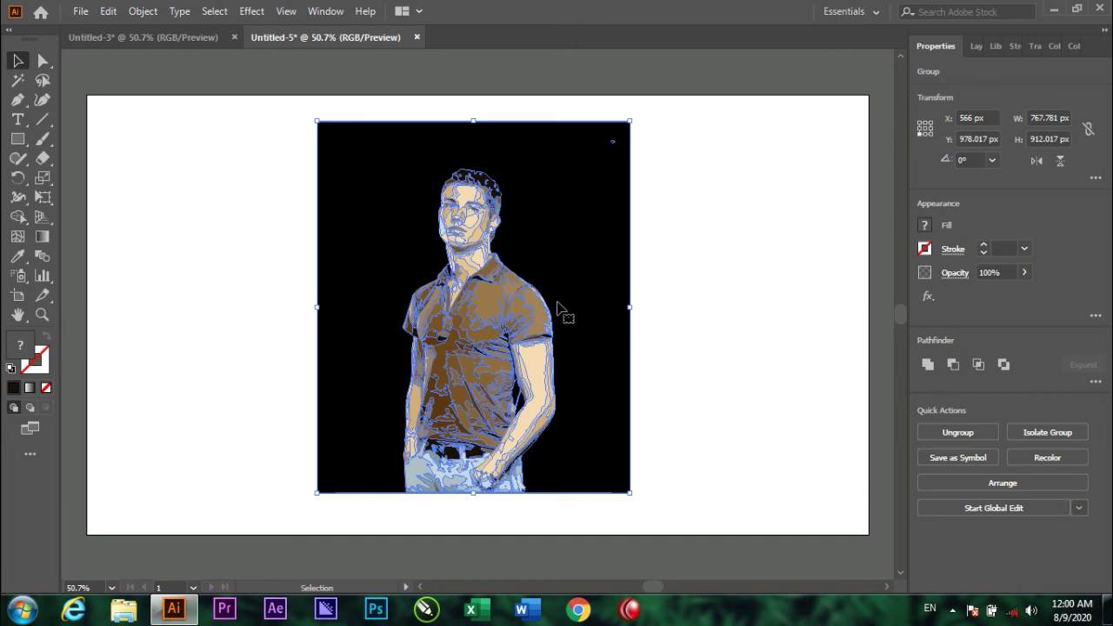
pyautogui.click(678, 327)
pyautogui.moveTo(587, 315); pyautogui.dragTo(603, 312)
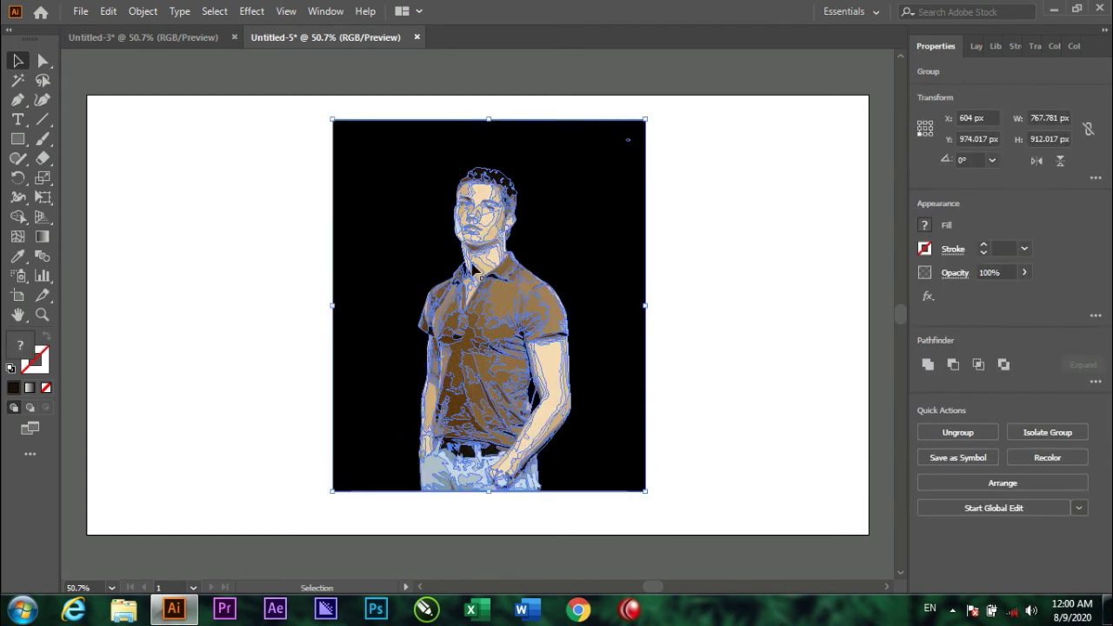
pyautogui.rightClick(479, 257)
pyautogui.click(531, 392)
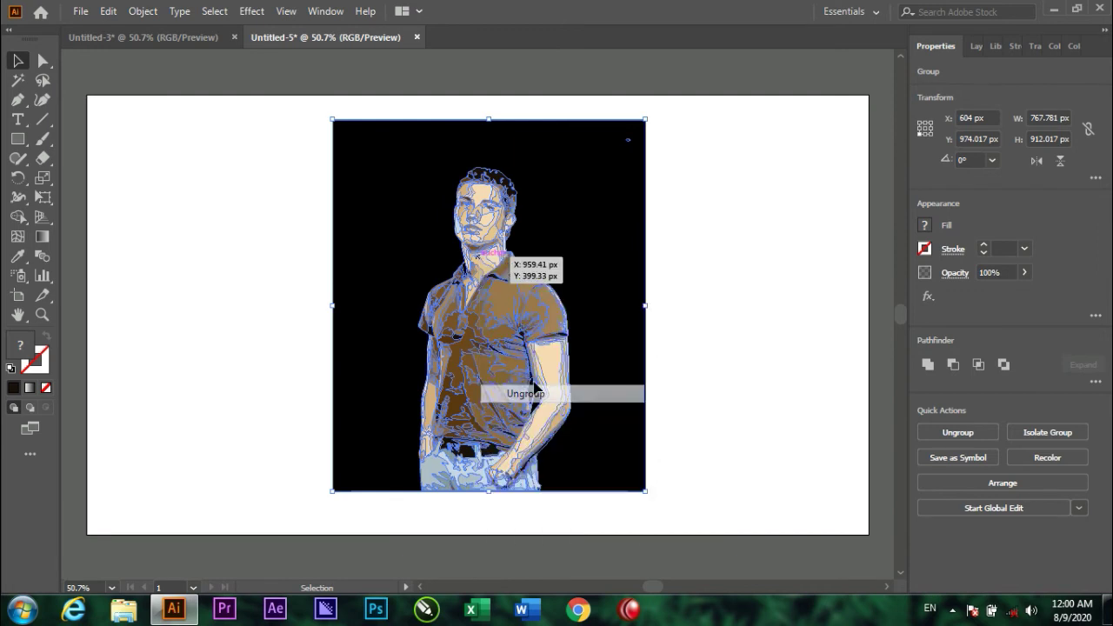
# Step: Delete the black background shape and the small stray dot at top right
pyautogui.click(715, 313)
pyautogui.click(617, 250)
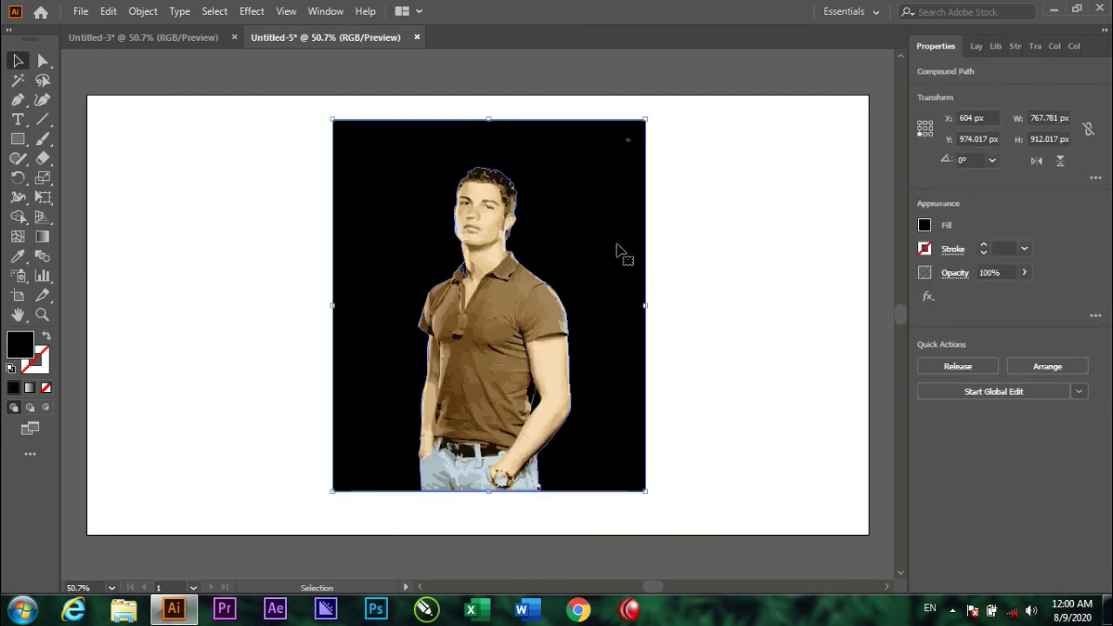
pyautogui.press('Delete')
pyautogui.moveTo(684, 172); pyautogui.dragTo(587, 97)
pyautogui.press('Delete')
# Step: Select all the man's paths and open Recolor Artwork
pyautogui.moveTo(401, 140); pyautogui.dragTo(599, 513)
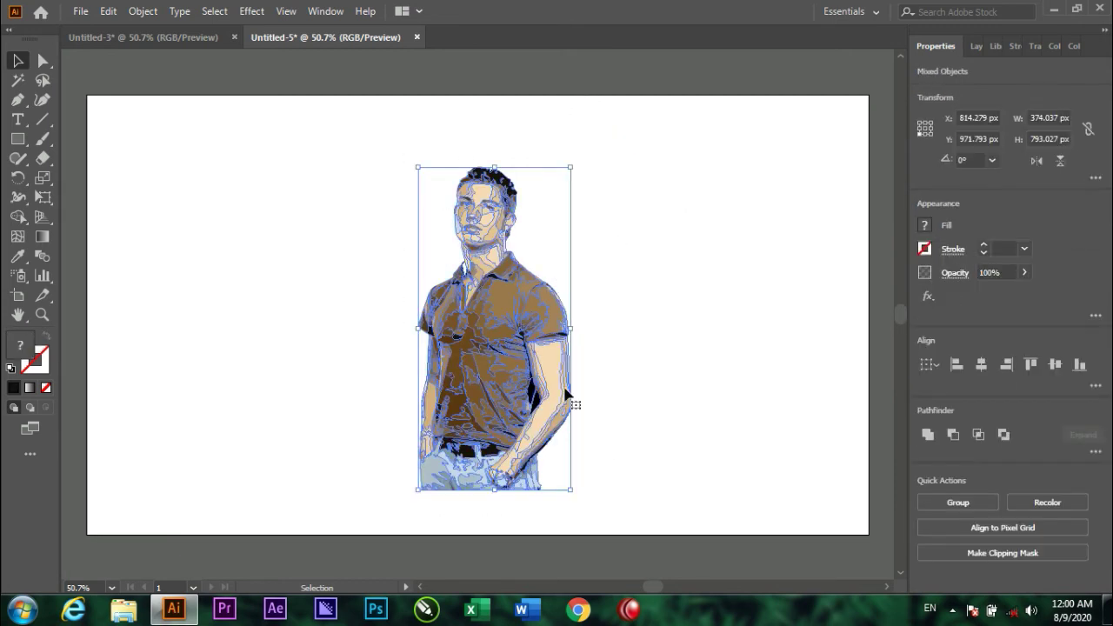
pyautogui.click(108, 12)
pyautogui.moveTo(146, 300)
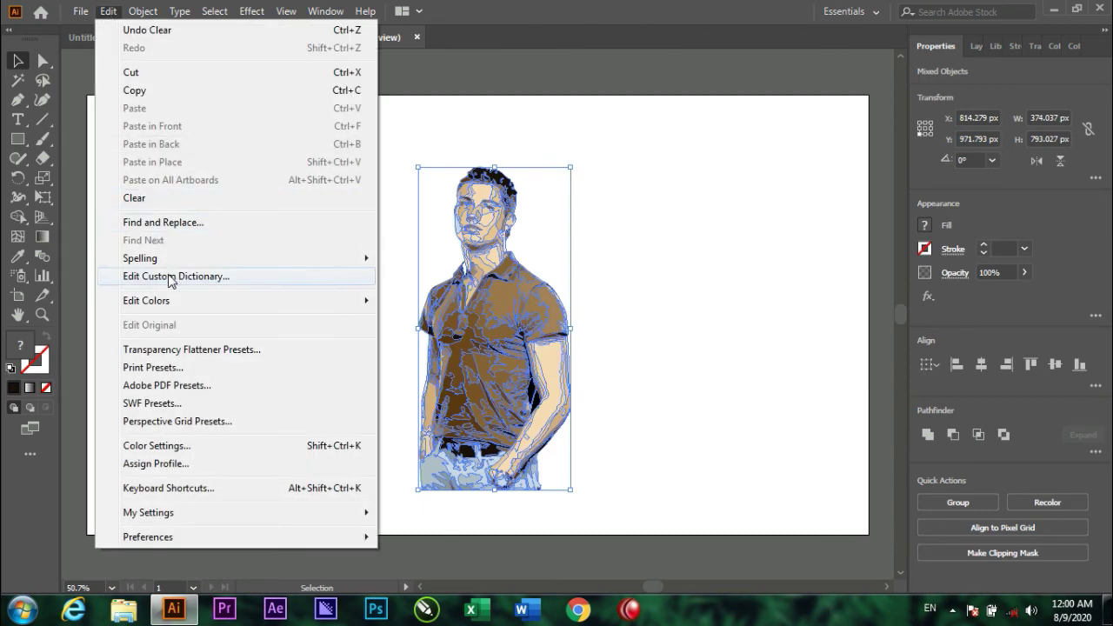
pyautogui.click(469, 301)
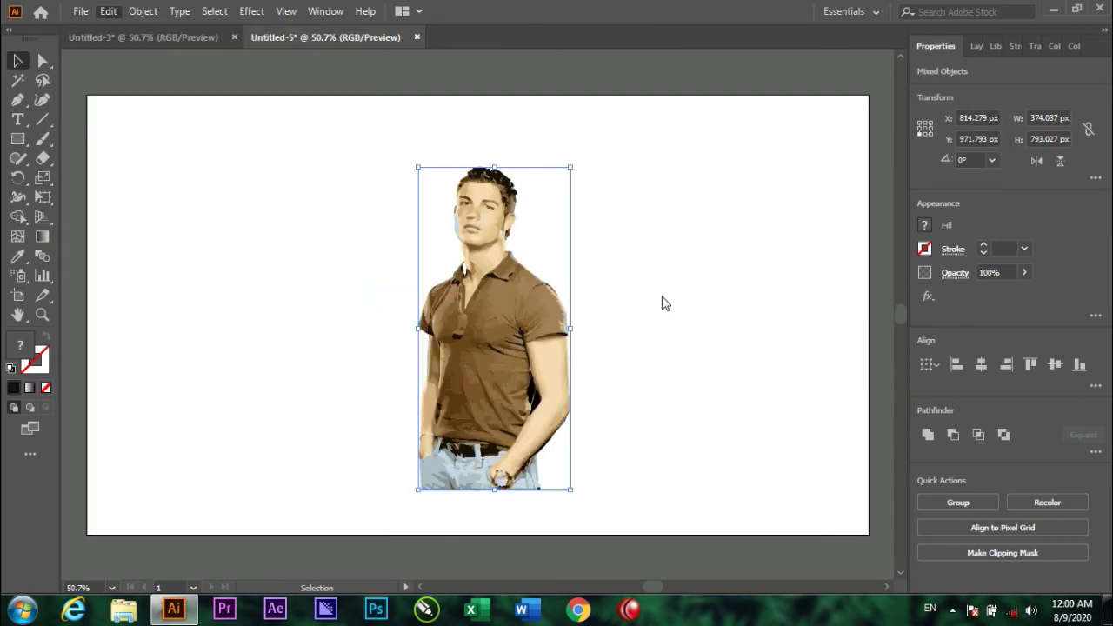
pyautogui.moveTo(857, 29); pyautogui.dragTo(903, 29)
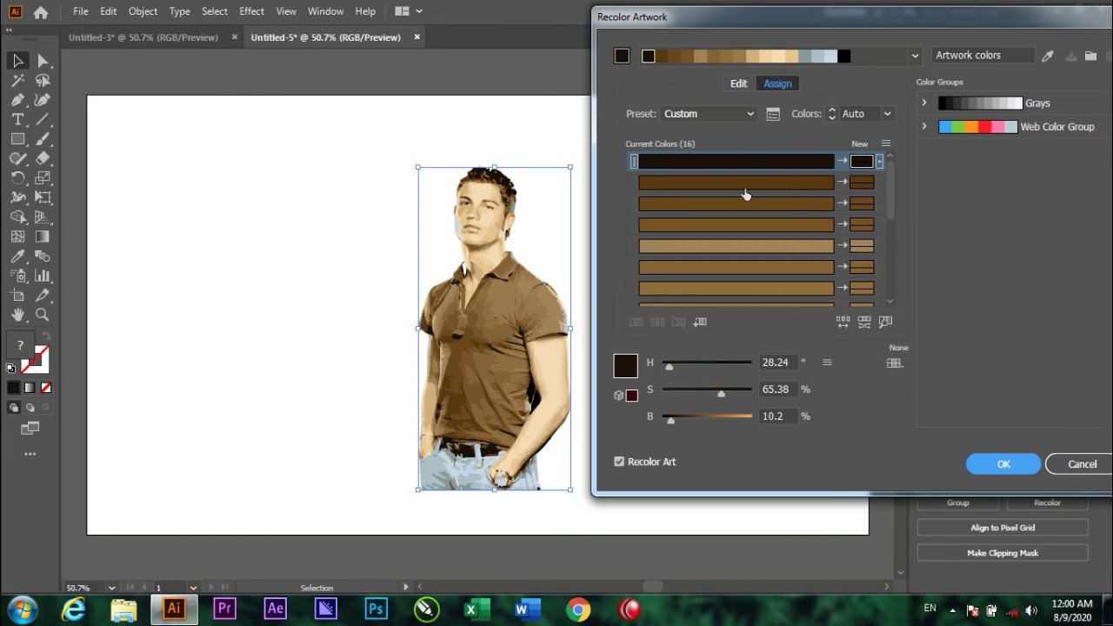
# Step: On the segmented wheel, rotate the linked harmony colours to teal (hue 180) and lighten them
pyautogui.click(737, 83)
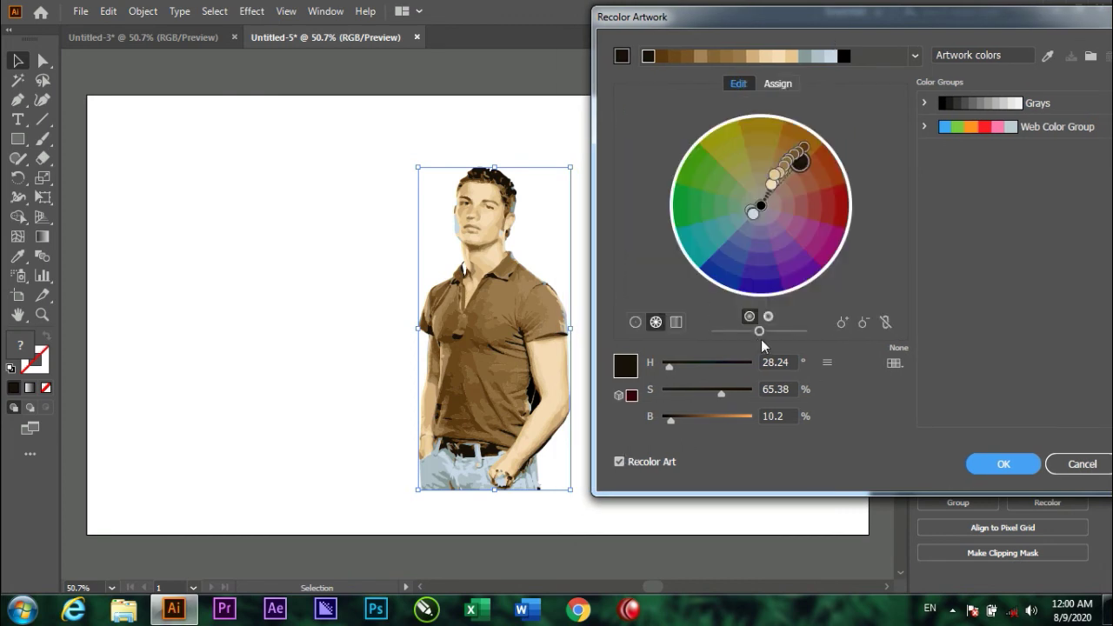
pyautogui.click(676, 323)
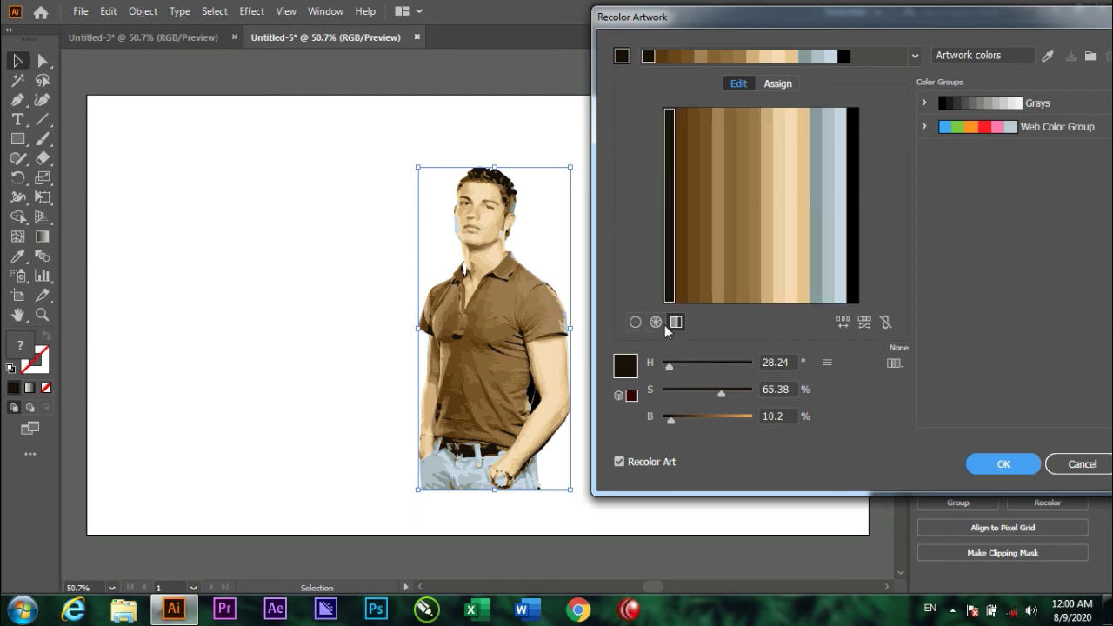
pyautogui.click(634, 322)
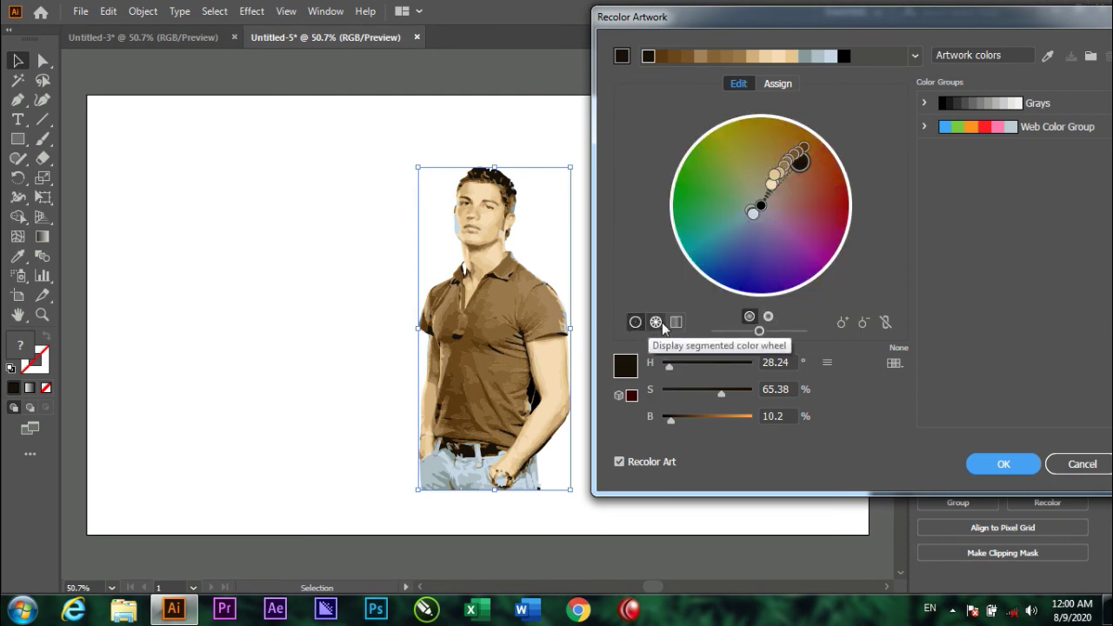
pyautogui.click(657, 323)
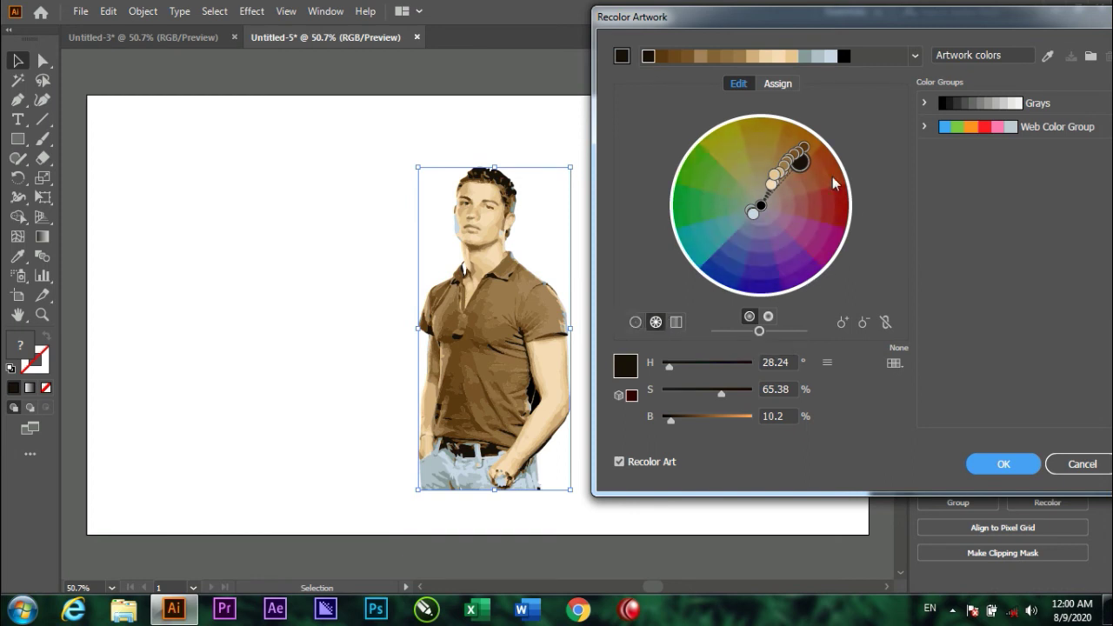
pyautogui.click(886, 323)
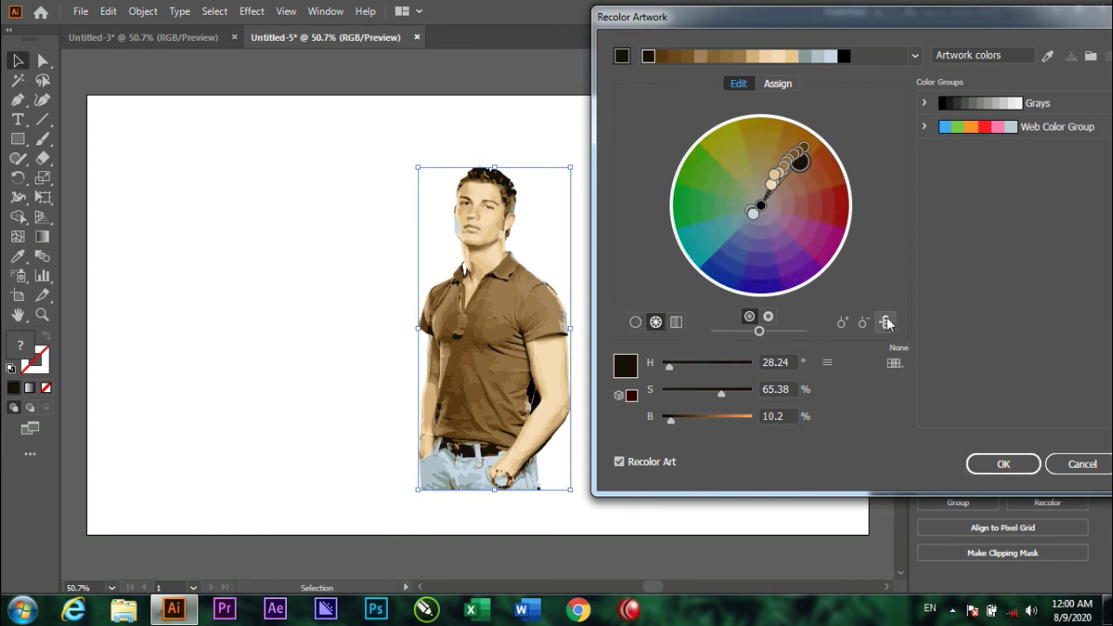
pyautogui.moveTo(800, 161); pyautogui.dragTo(814, 181)
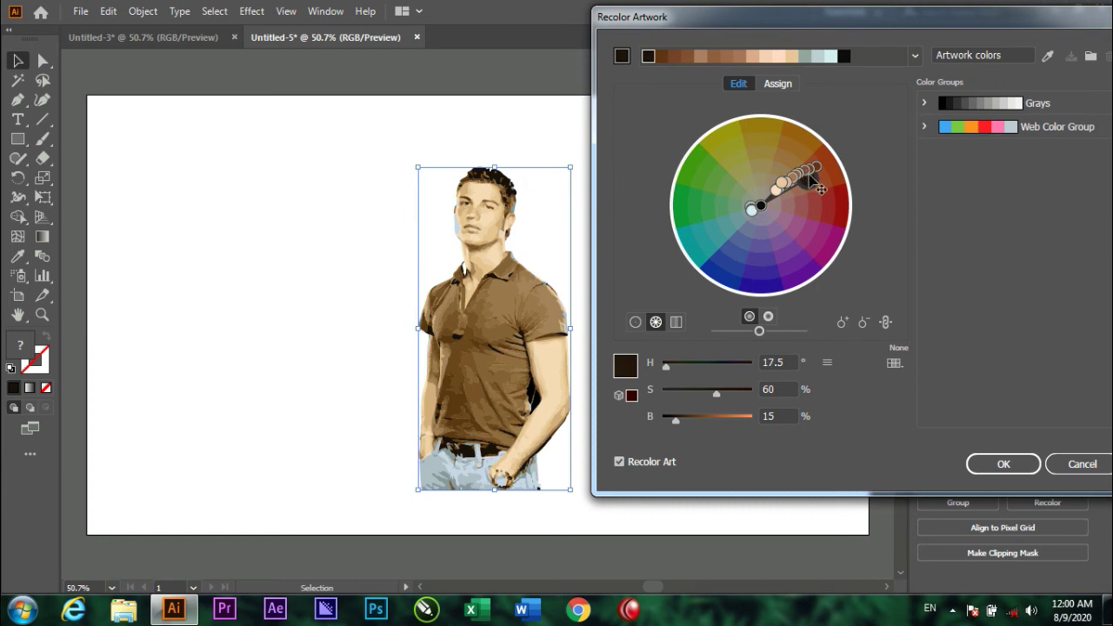
pyautogui.moveTo(810, 177)
pyautogui.mouseDown()
pyautogui.moveTo(800, 259)
pyautogui.moveTo(786, 252)
pyautogui.mouseUp()
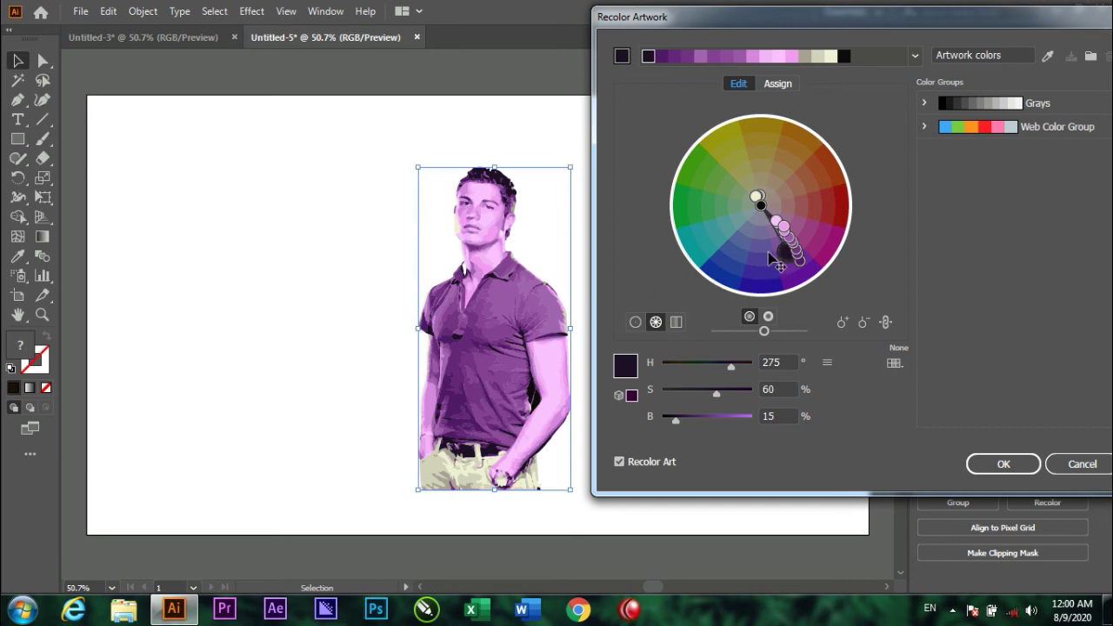
pyautogui.moveTo(777, 265); pyautogui.dragTo(715, 249)
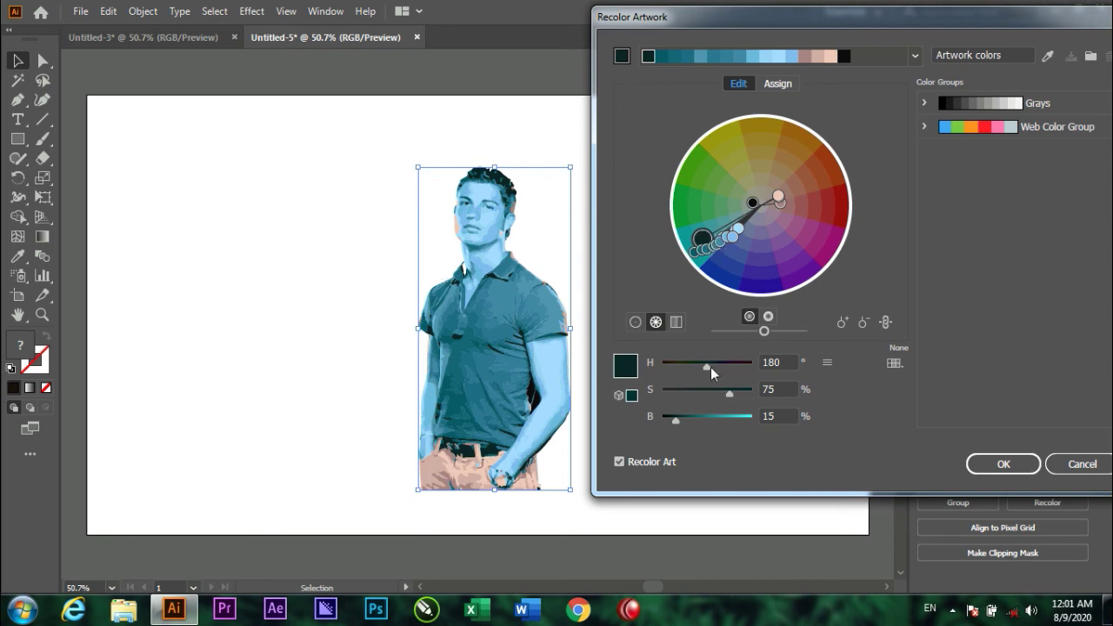
pyautogui.moveTo(731, 394)
pyautogui.mouseDown()
pyautogui.moveTo(701, 393)
pyautogui.moveTo(731, 418)
pyautogui.mouseUp()
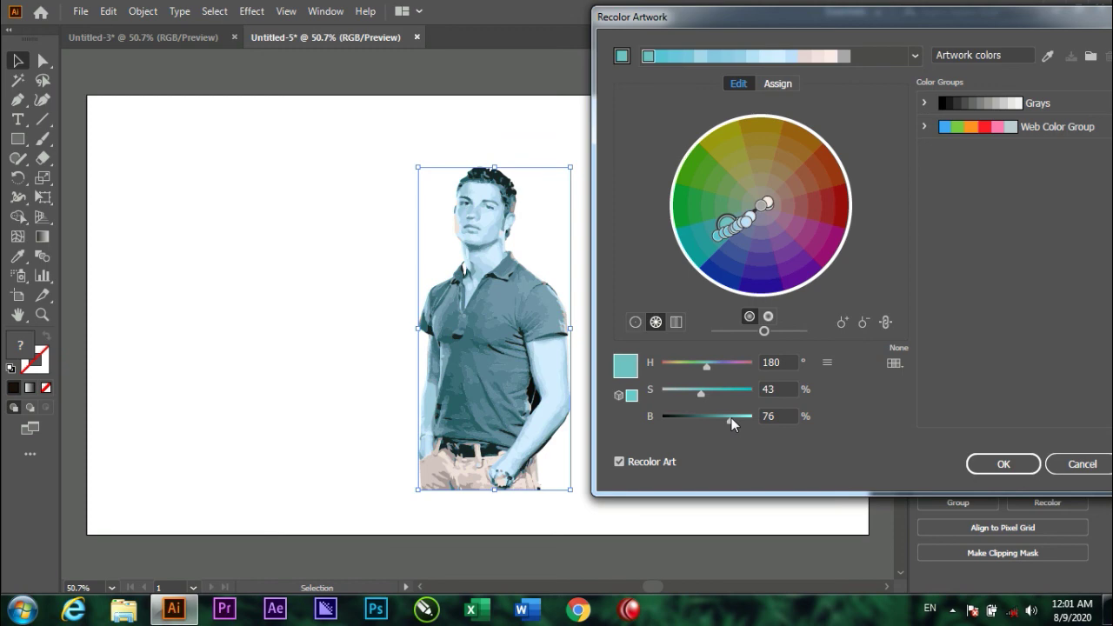
# Step: Unlink the colours, turn one into a muted yellow-green, and apply the recolouring
pyautogui.click(886, 324)
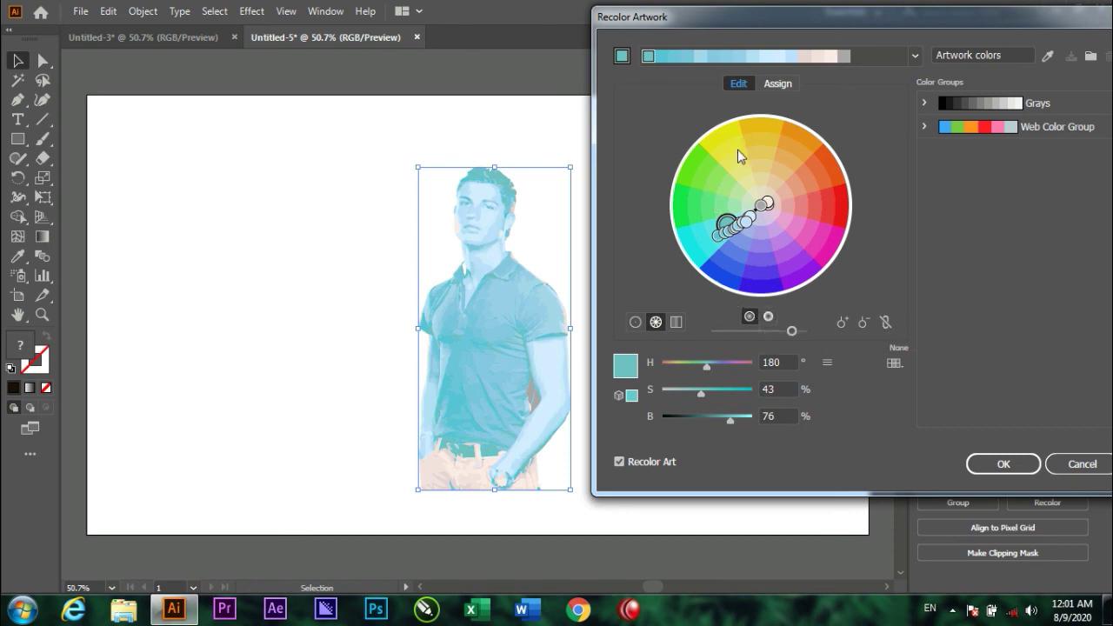
pyautogui.moveTo(726, 221)
pyautogui.mouseDown()
pyautogui.moveTo(747, 228)
pyautogui.moveTo(767, 284)
pyautogui.mouseUp()
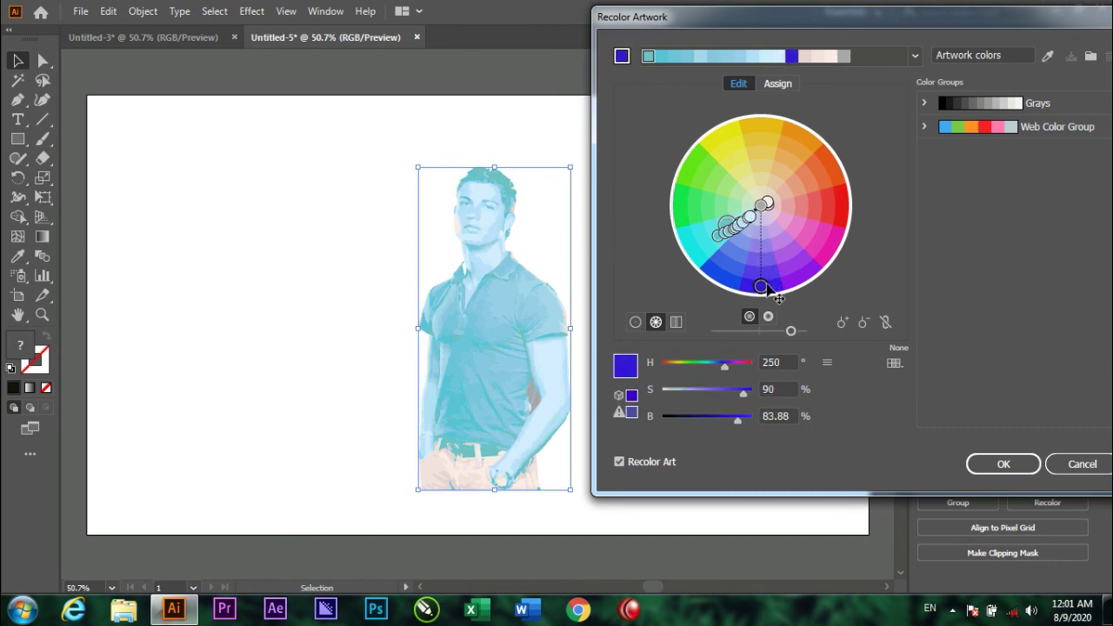
pyautogui.moveTo(726, 372); pyautogui.dragTo(680, 373)
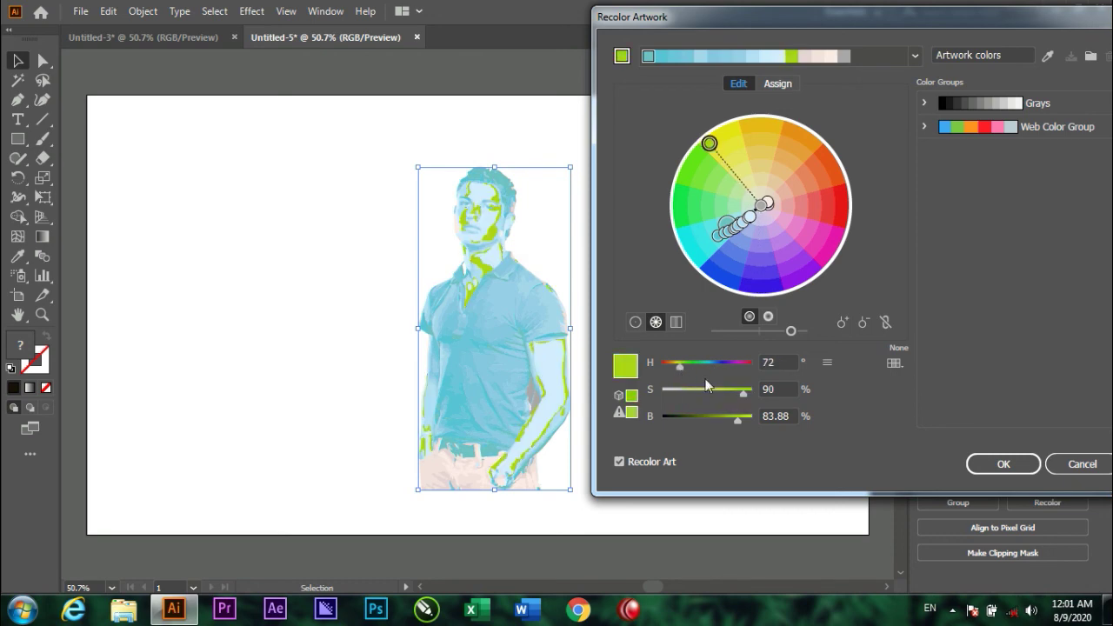
pyautogui.moveTo(744, 393)
pyautogui.mouseDown()
pyautogui.moveTo(704, 391)
pyautogui.moveTo(719, 418)
pyautogui.mouseUp()
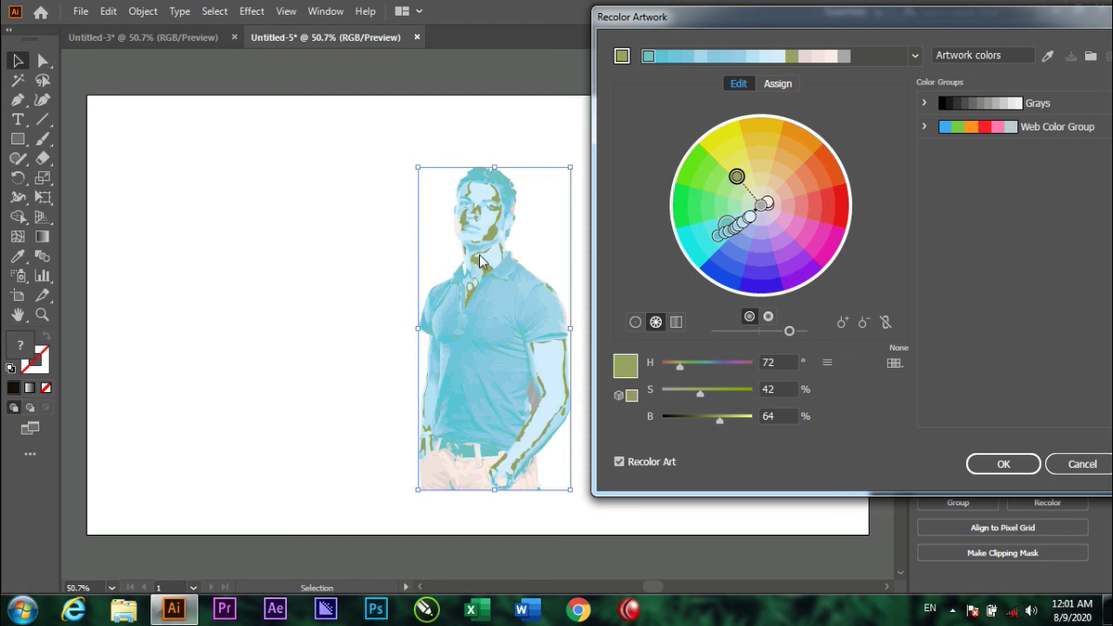
pyautogui.click(1002, 465)
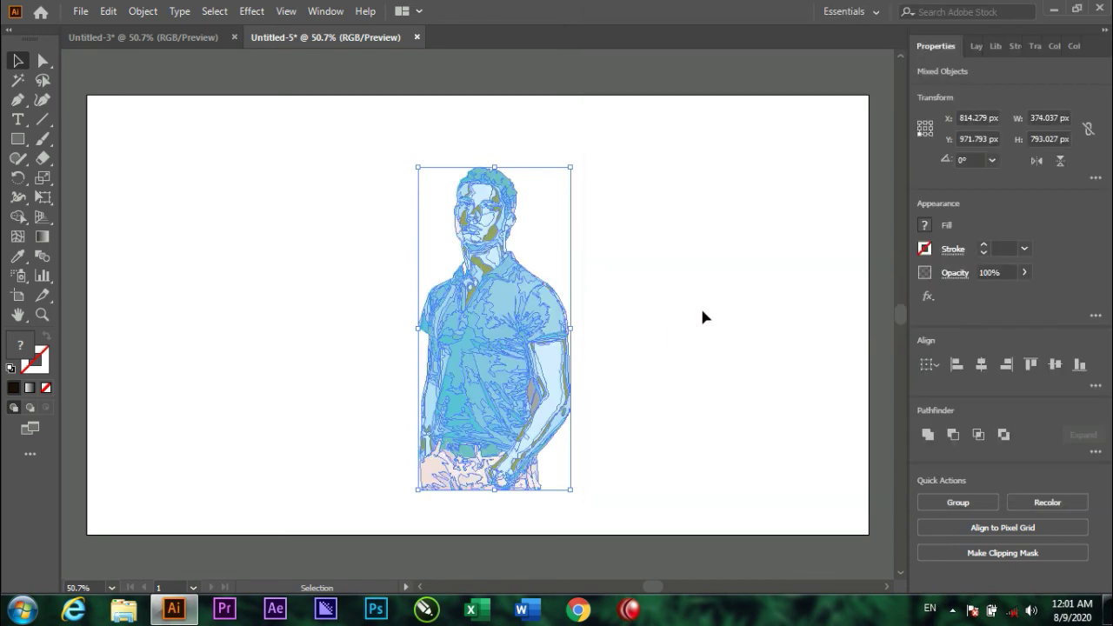
pyautogui.click(702, 313)
pyautogui.moveTo(600, 139); pyautogui.dragTo(370, 320)
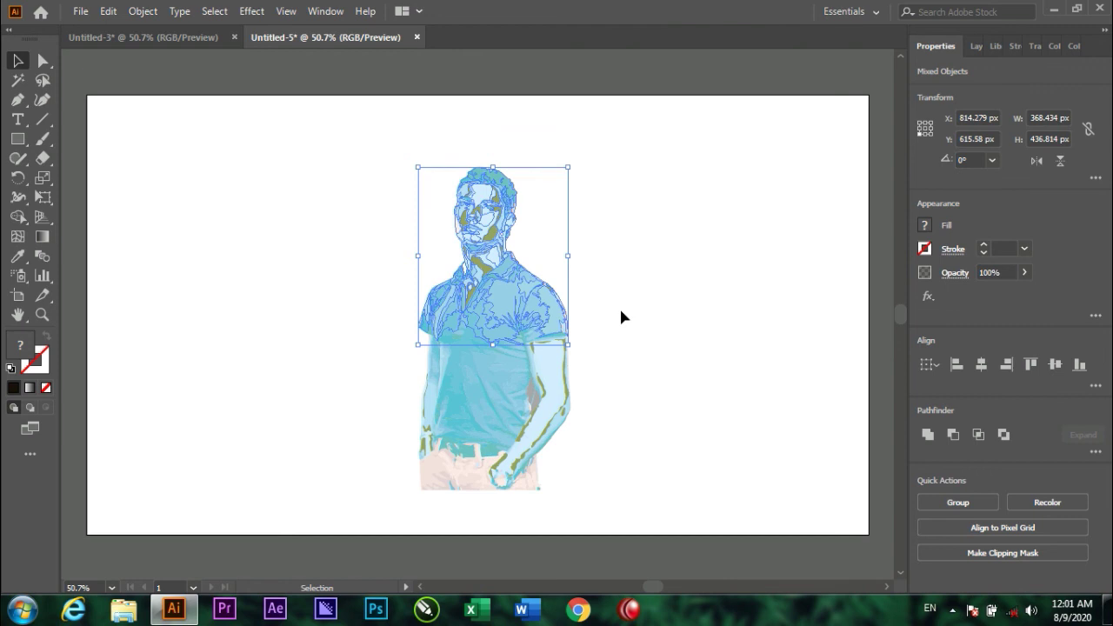
pyautogui.click(108, 11)
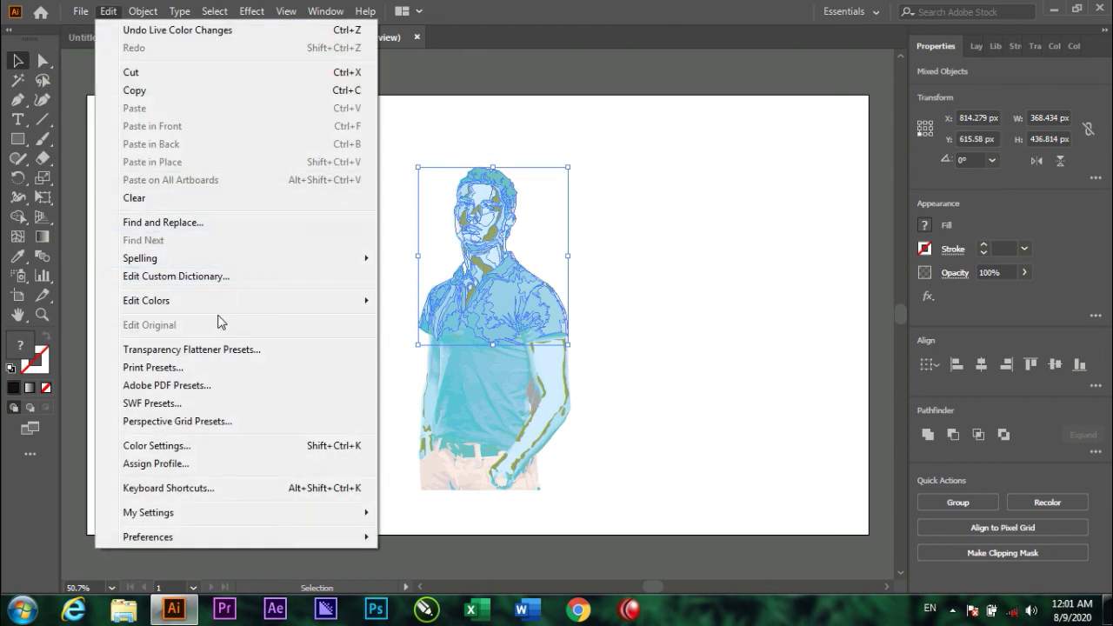
pyautogui.moveTo(146, 300)
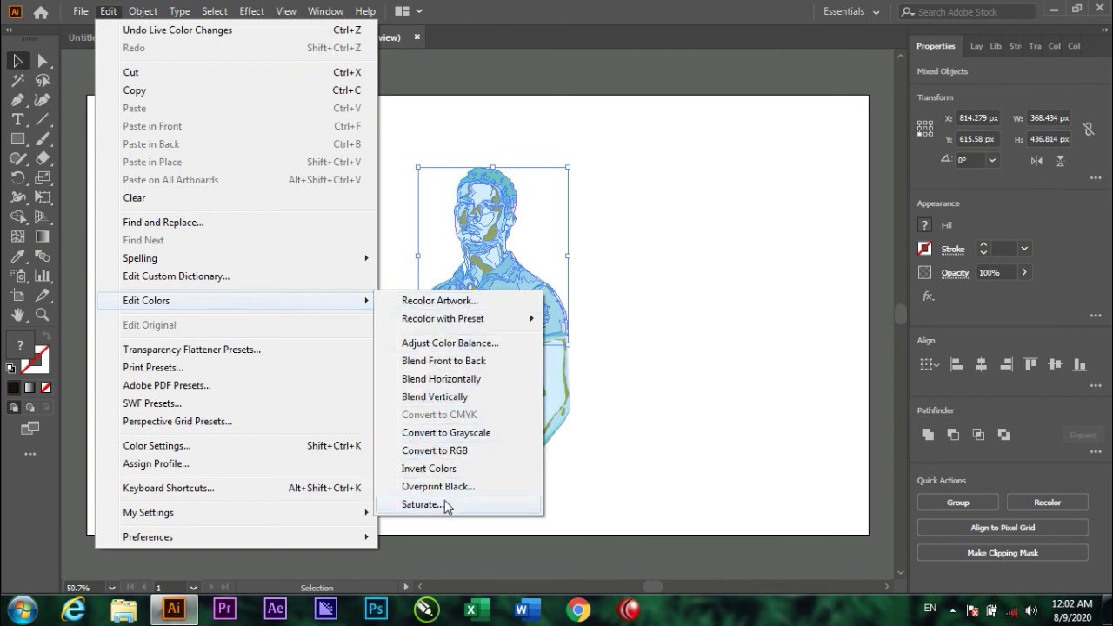
pyautogui.click(652, 207)
pyautogui.click(652, 207)
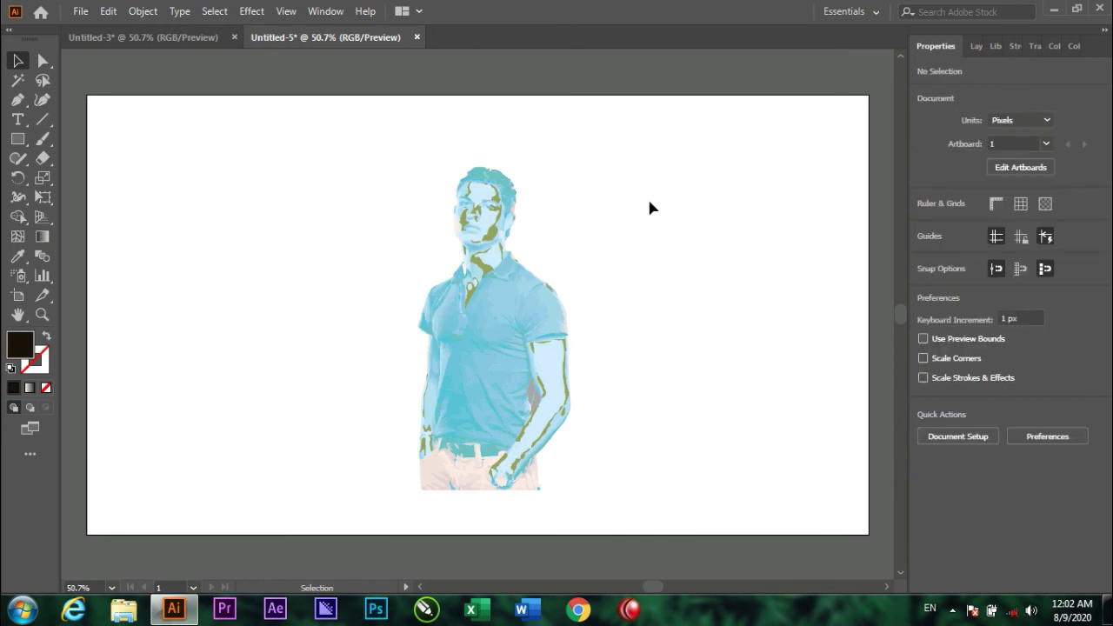